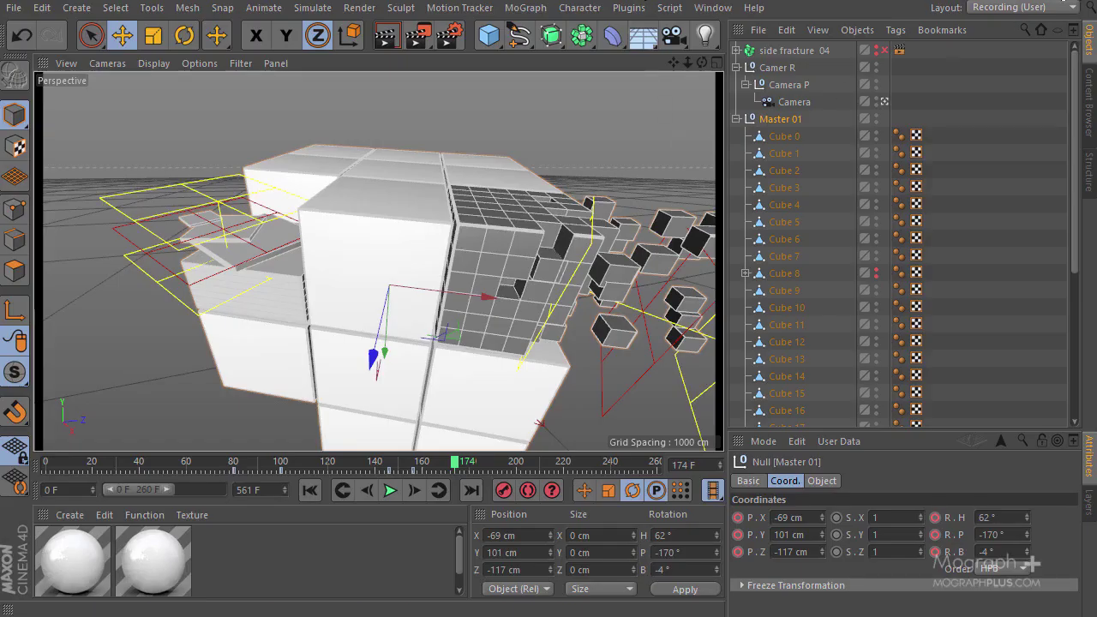
- Play back the existing cube animation up to around frame 171 to review the motion
click(401, 467)
drag(401, 467, 364, 467)
click(390, 493)
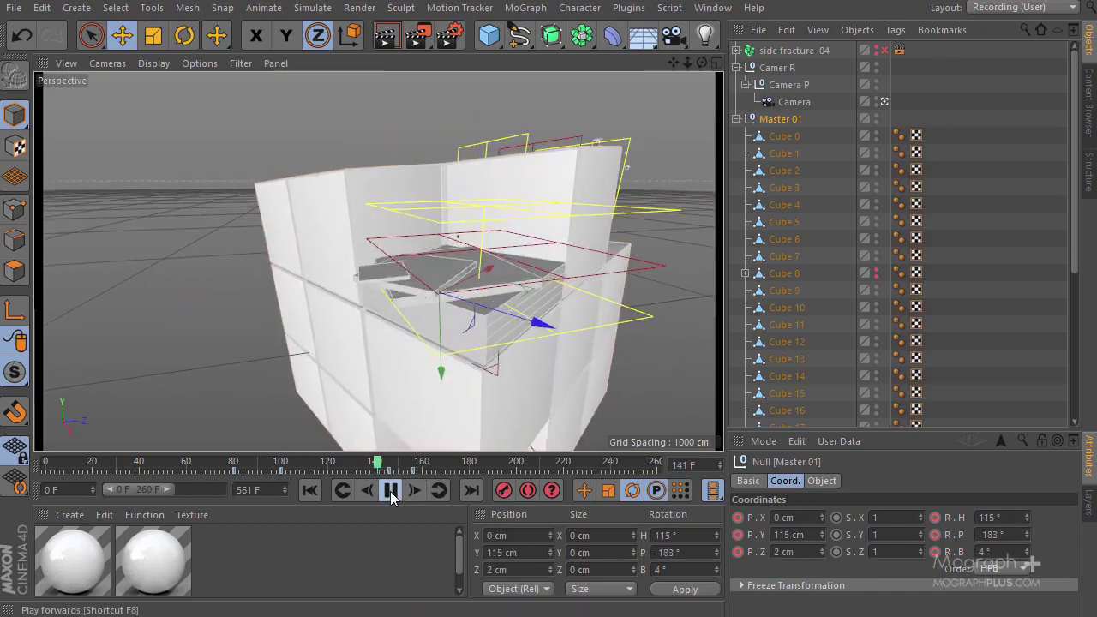
click(391, 494)
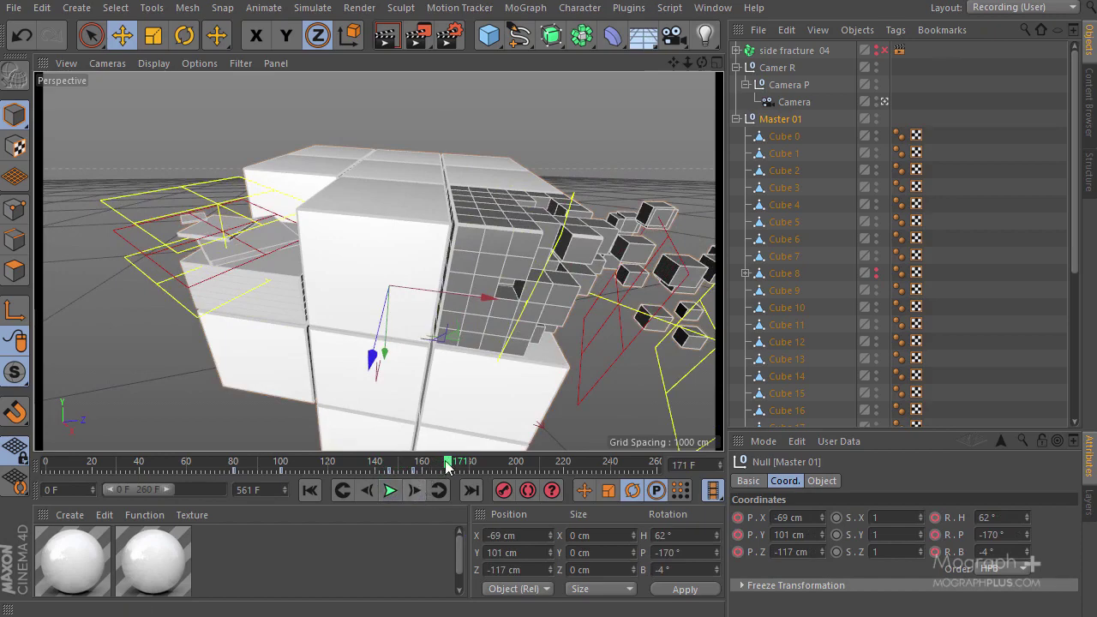
- Keyframe the Master 01 null's current rotation at frame 175 and advance the timeline to frame 191
drag(434, 468, 460, 477)
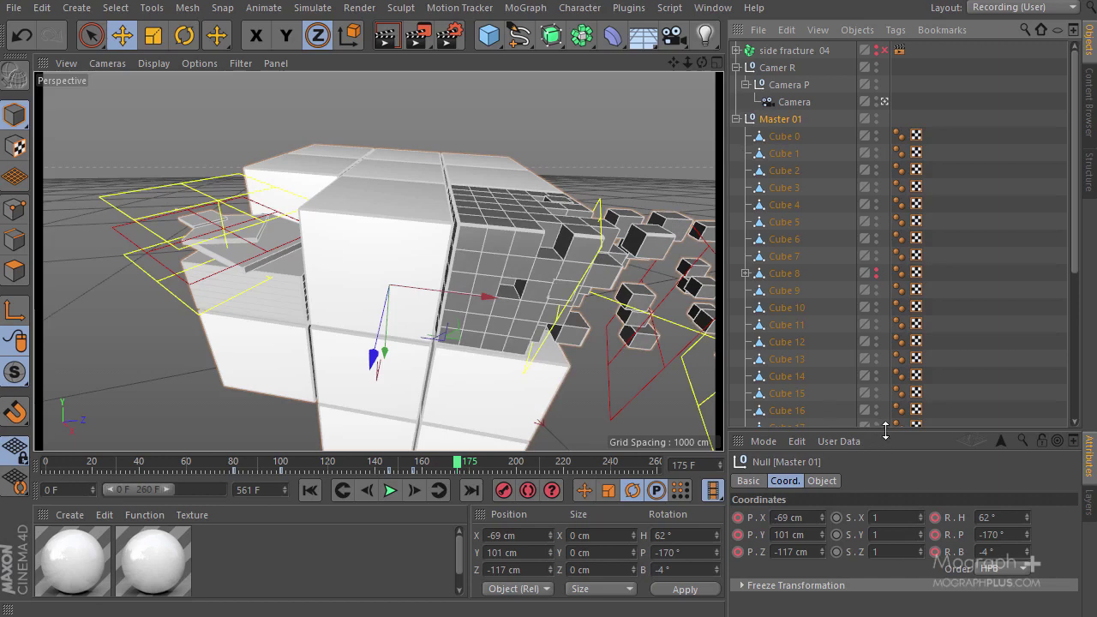
drag(882, 431, 882, 364)
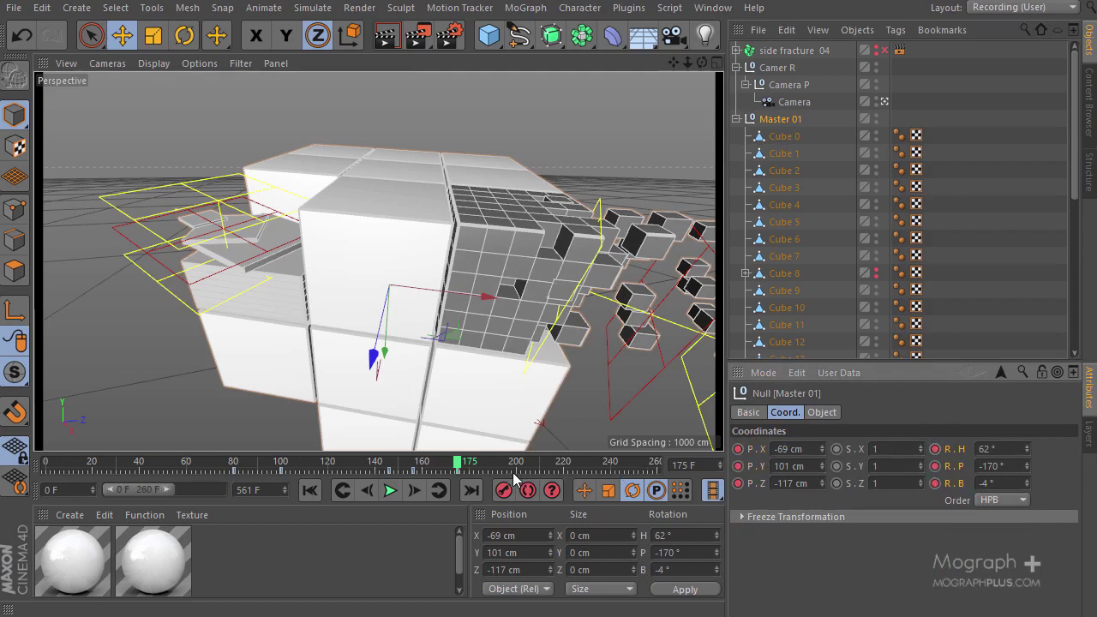
drag(449, 467, 495, 469)
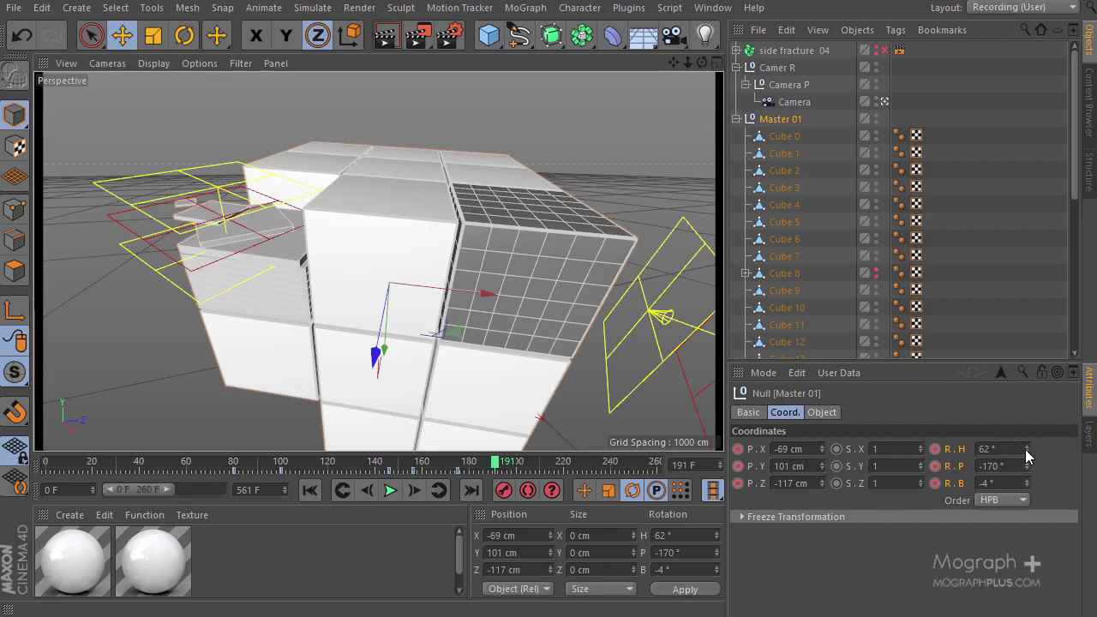
drag(1025, 449, 1024, 447)
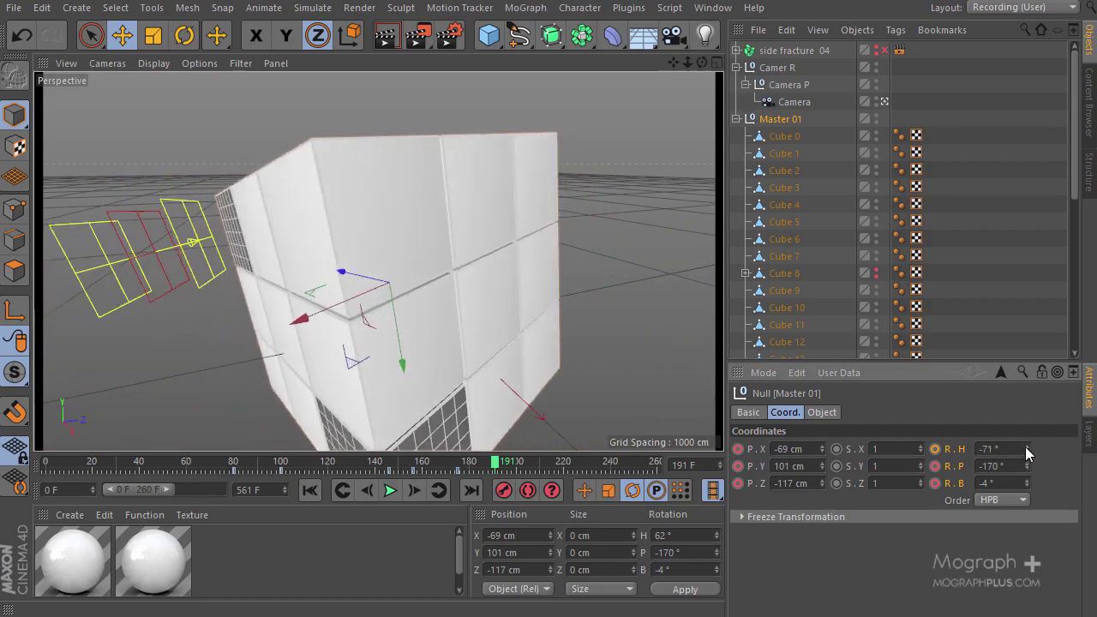
click(335, 191)
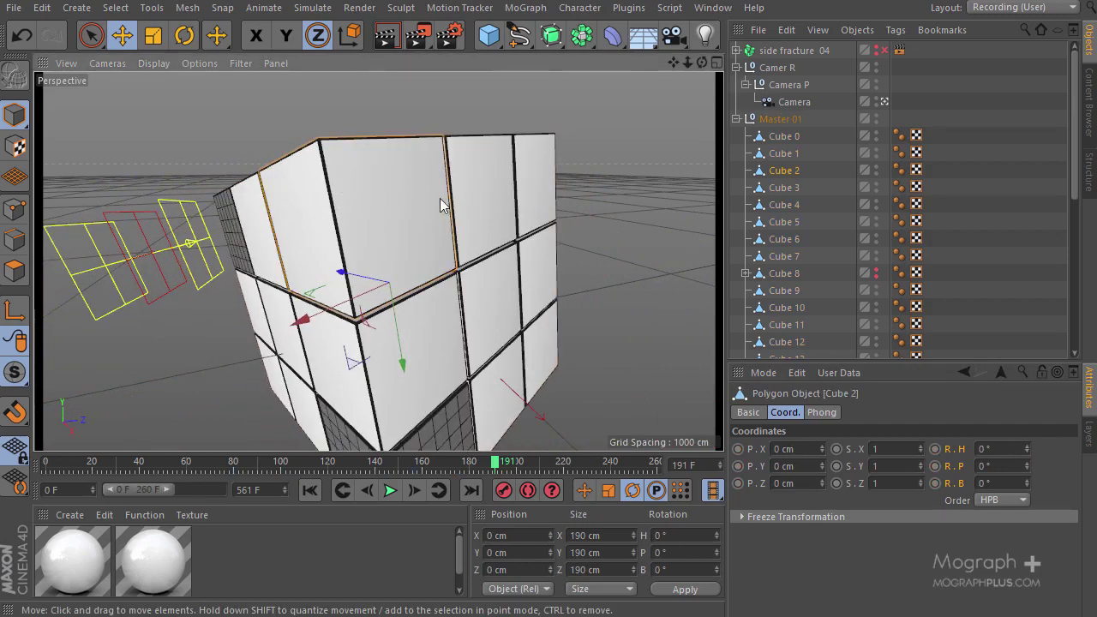
click(780, 119)
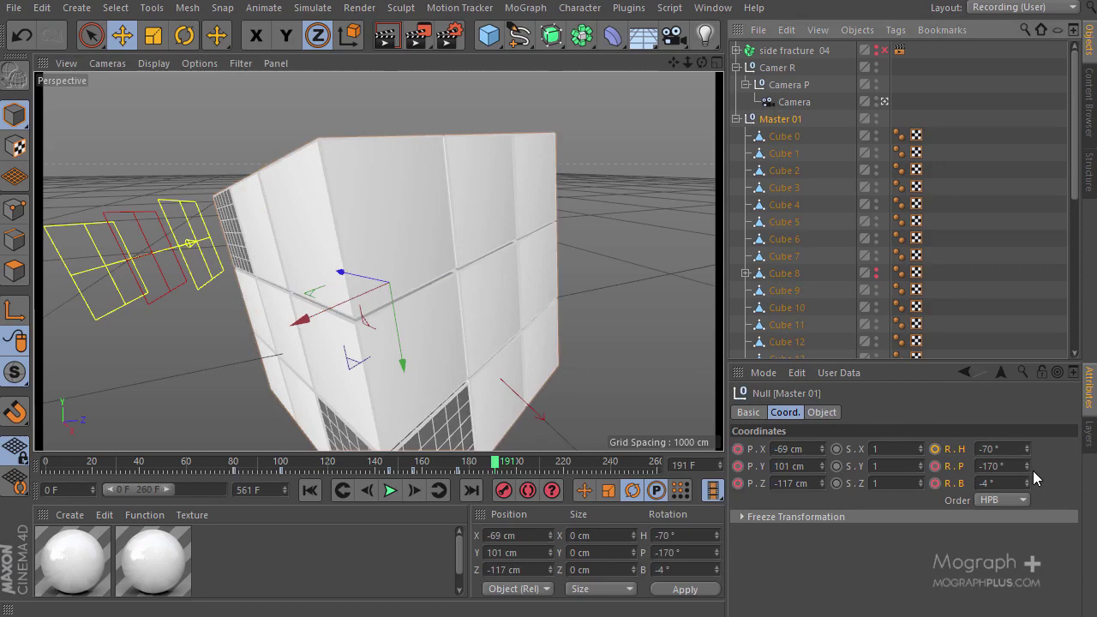
mouse_move(1026, 465)
mouse_down()
mouse_move(1028, 488)
mouse_move(1025, 467)
mouse_up()
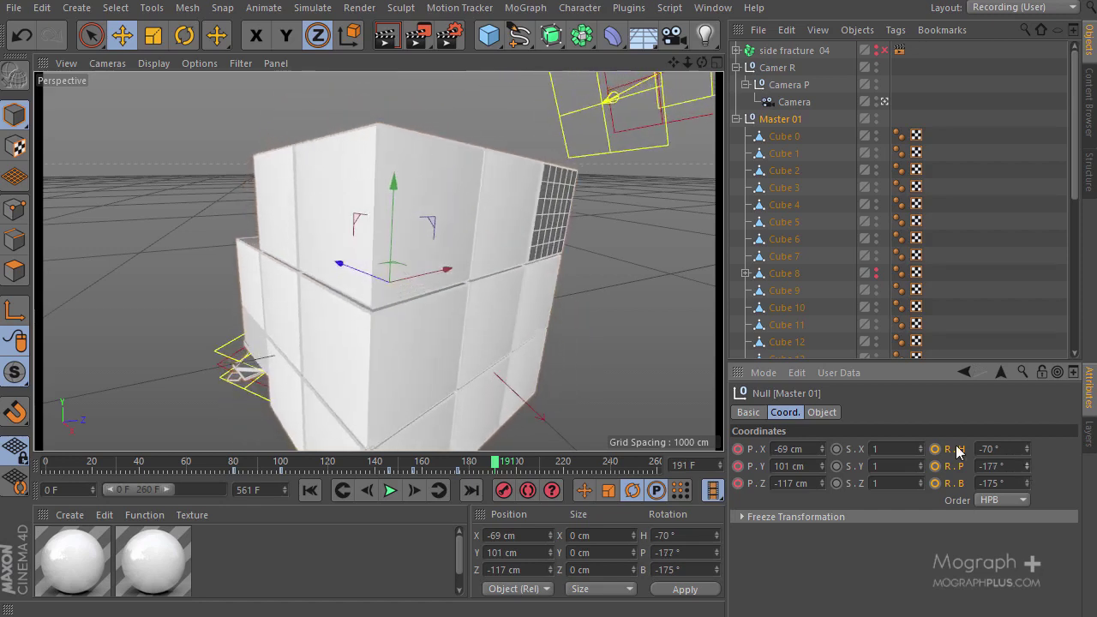
click(375, 200)
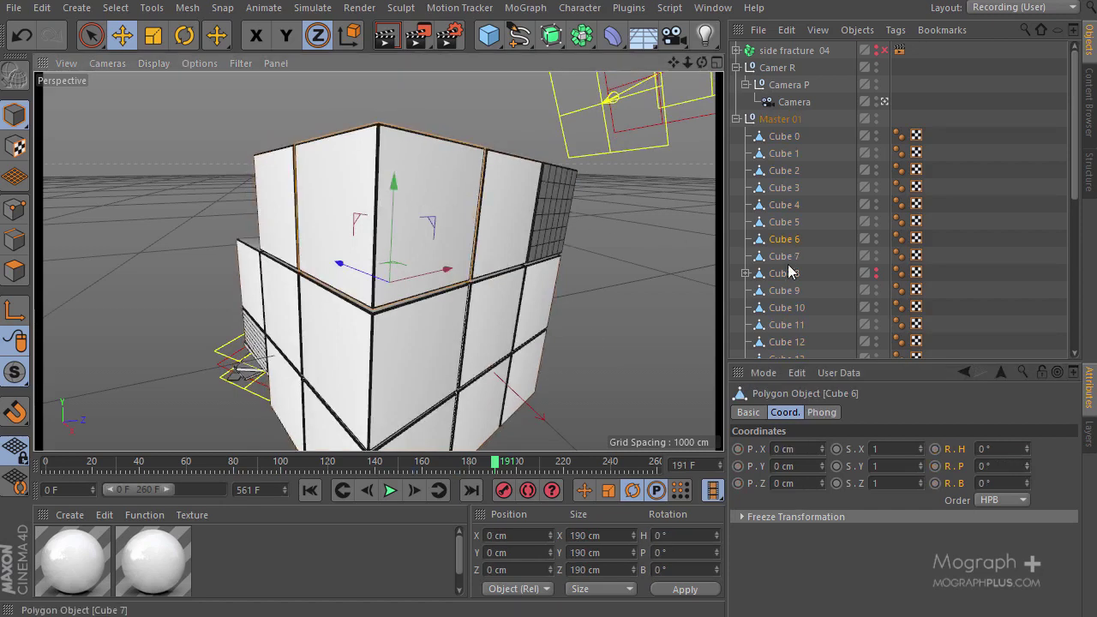
click(934, 449)
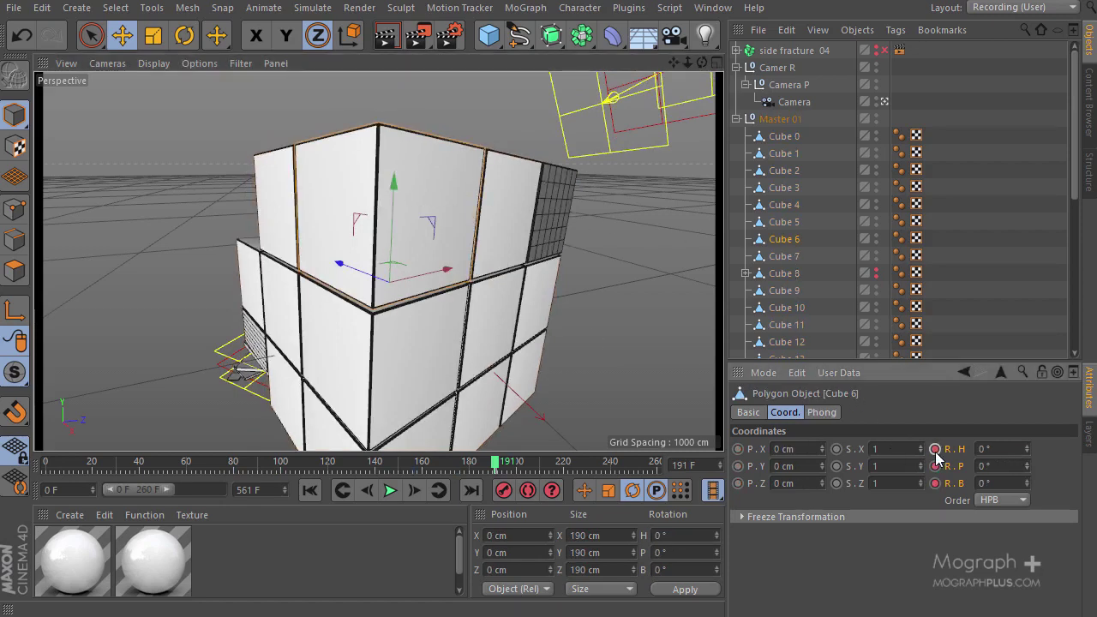
click(935, 465)
key(ctrl+z)
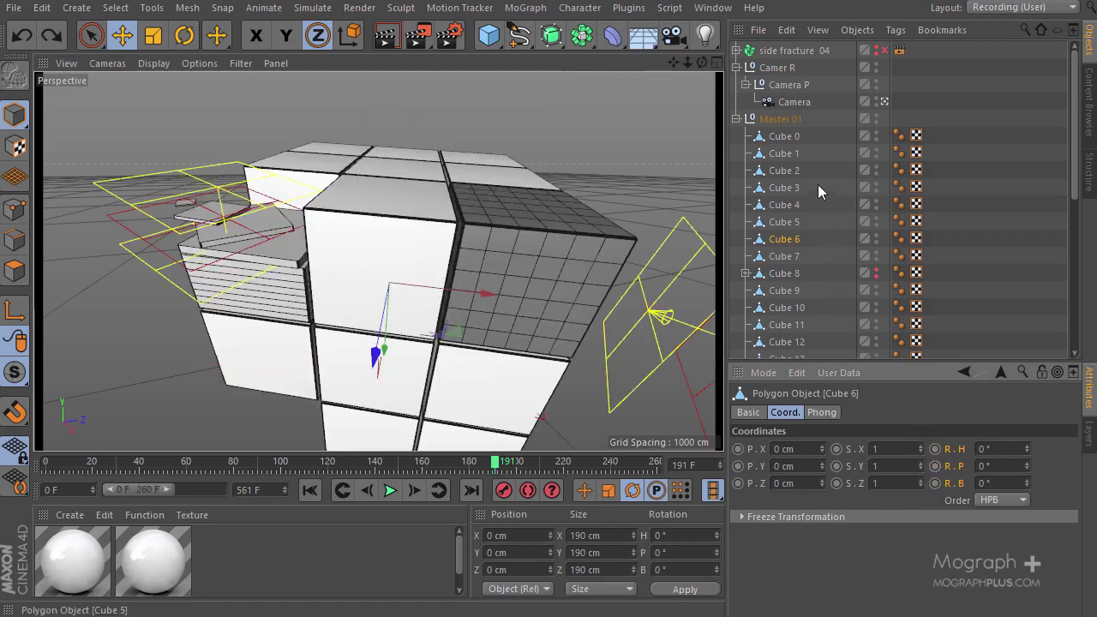
- Set the Master 01 null's rotation to H -75°, P -177°, B -174° and keyframe all three values at frame 191
click(784, 122)
click(985, 449)
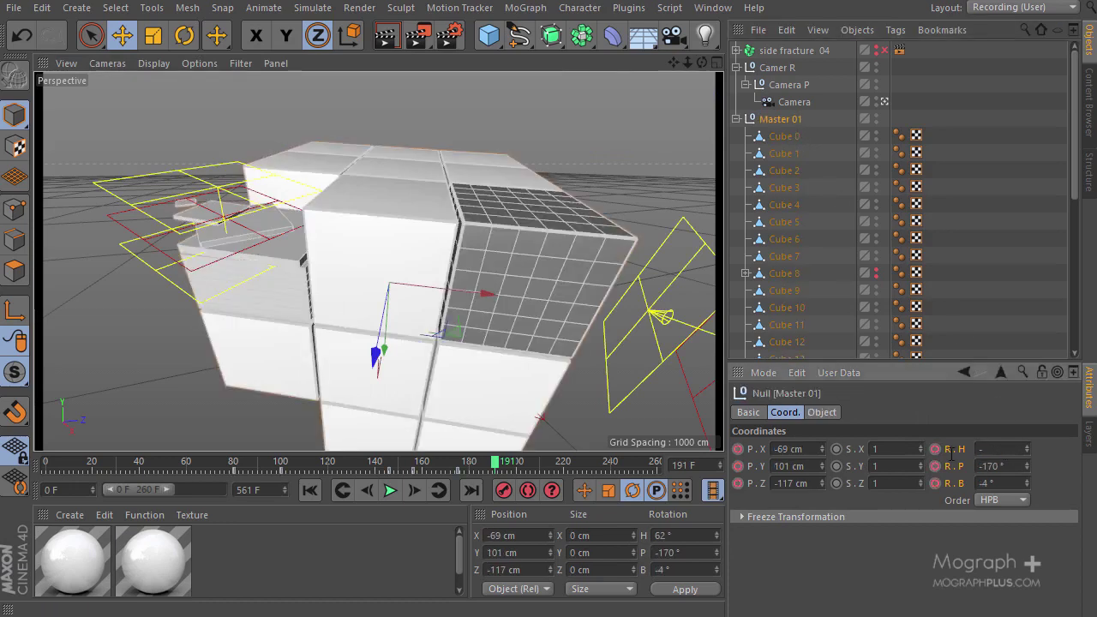
key(Return)
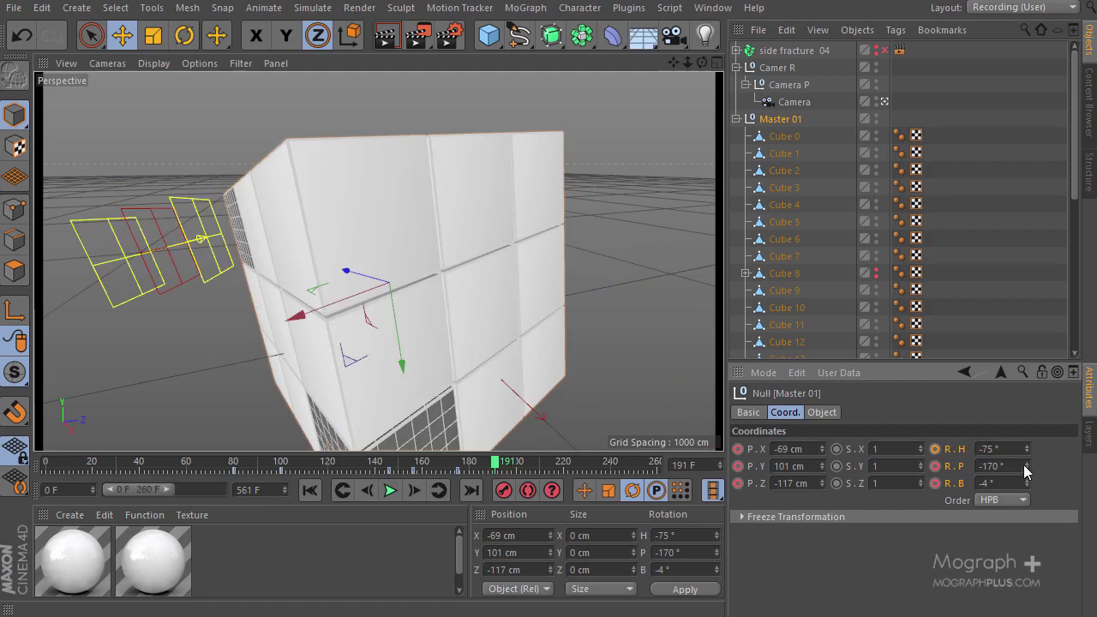
click(1007, 464)
text(-177)
key(Return)
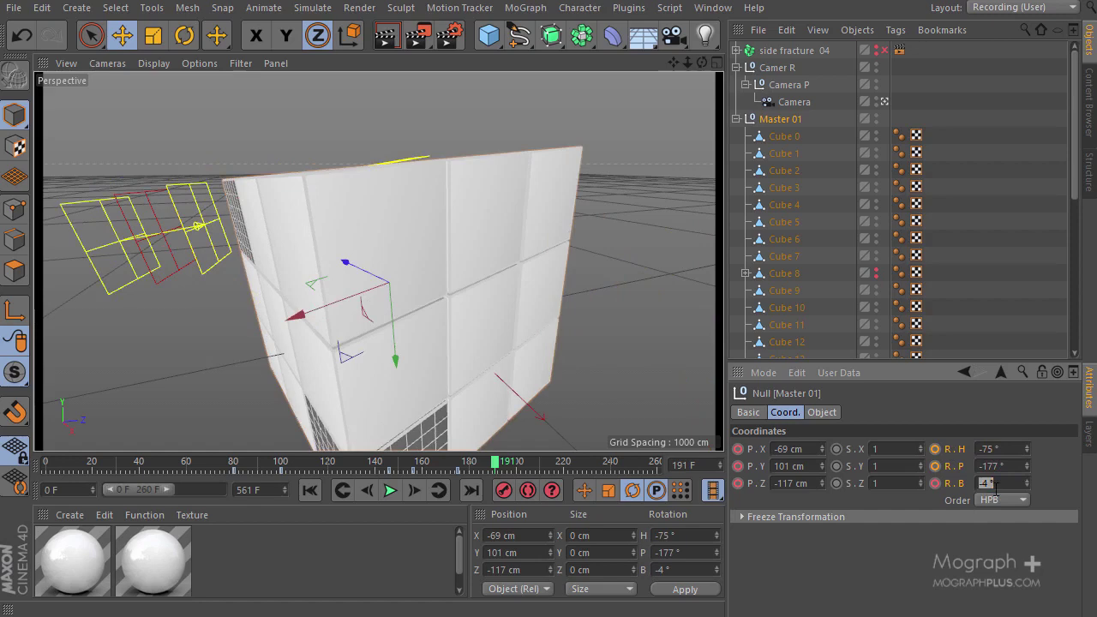
click(935, 482)
click(934, 465)
click(935, 448)
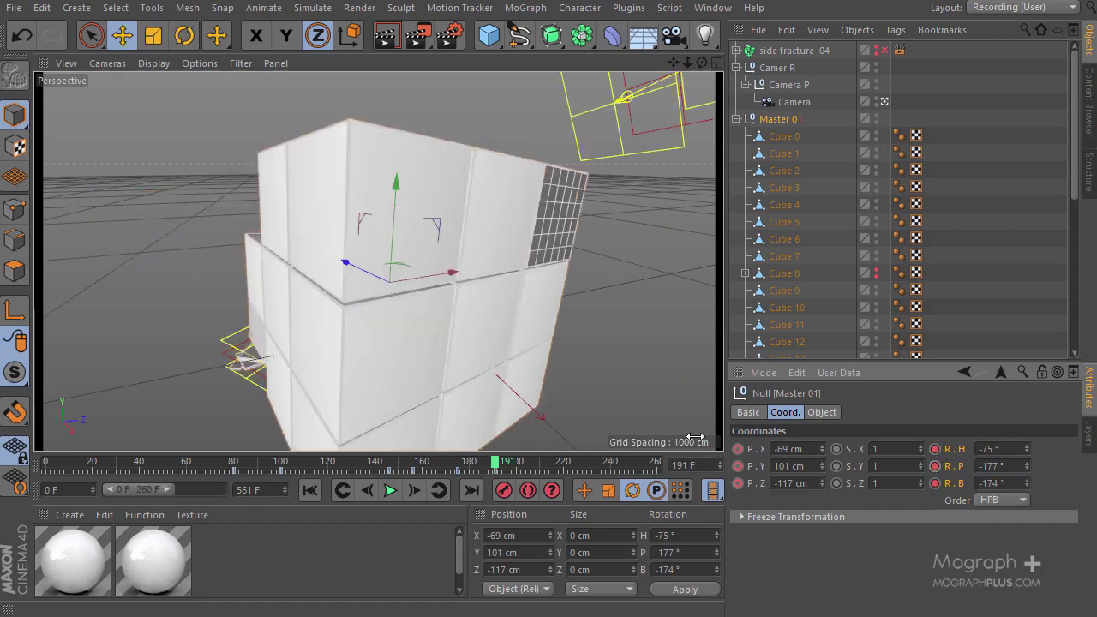
- Play back the new rotation from about frame 168 and return to frame 191
drag(491, 463, 444, 481)
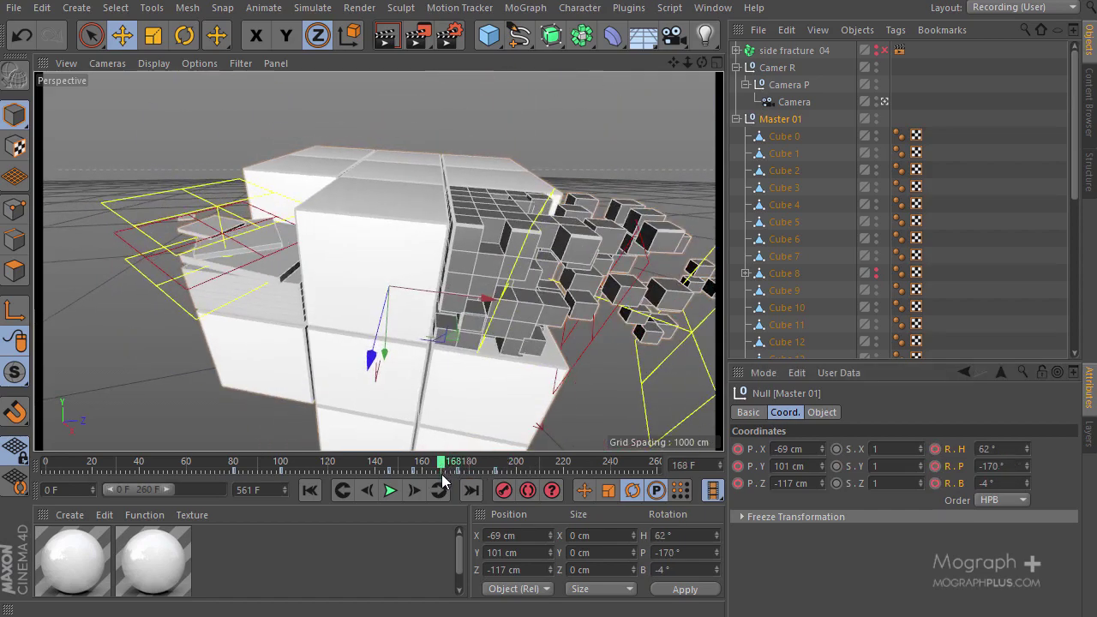
click(391, 490)
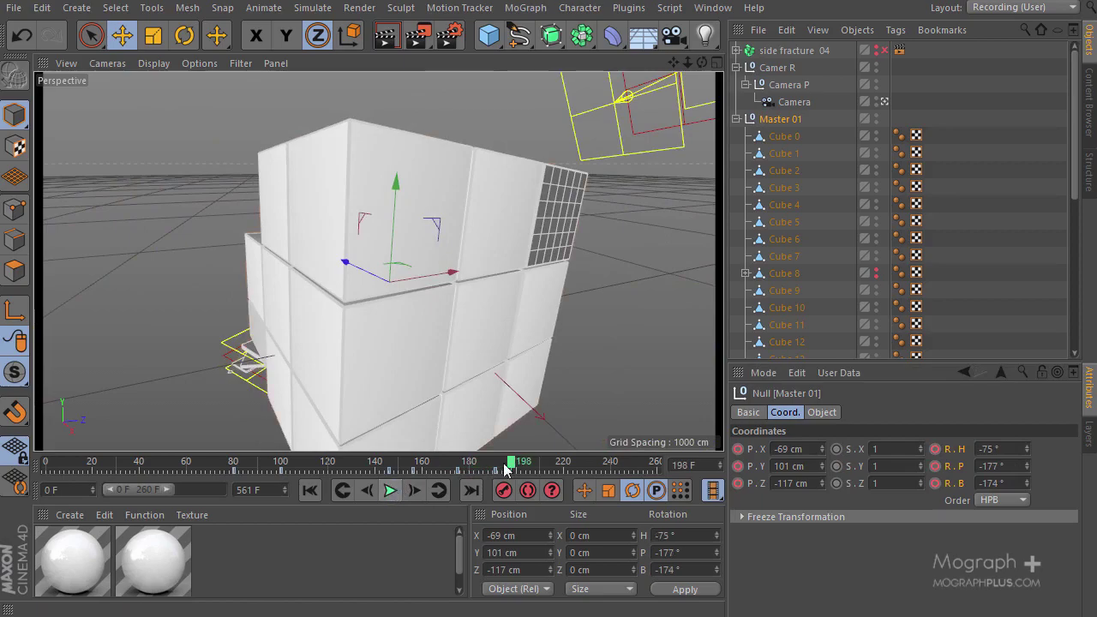
drag(522, 467, 504, 490)
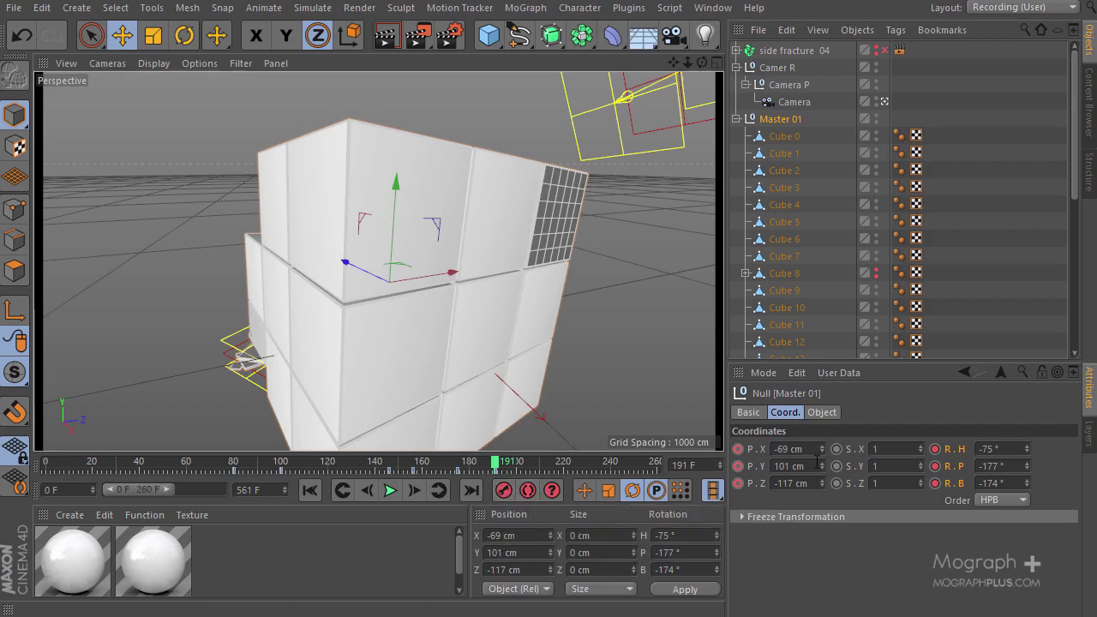
- Set the Master 01 null's position to Y 57 cm and Z -120 cm and keyframe its position at frame 191
drag(821, 466, 820, 465)
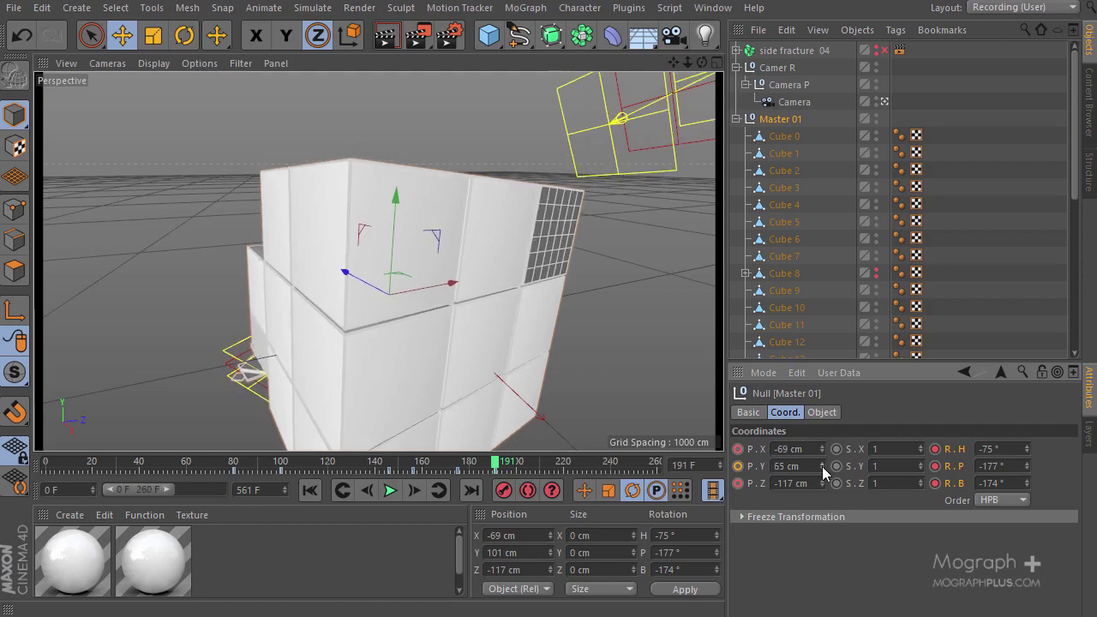
drag(821, 467, 821, 466)
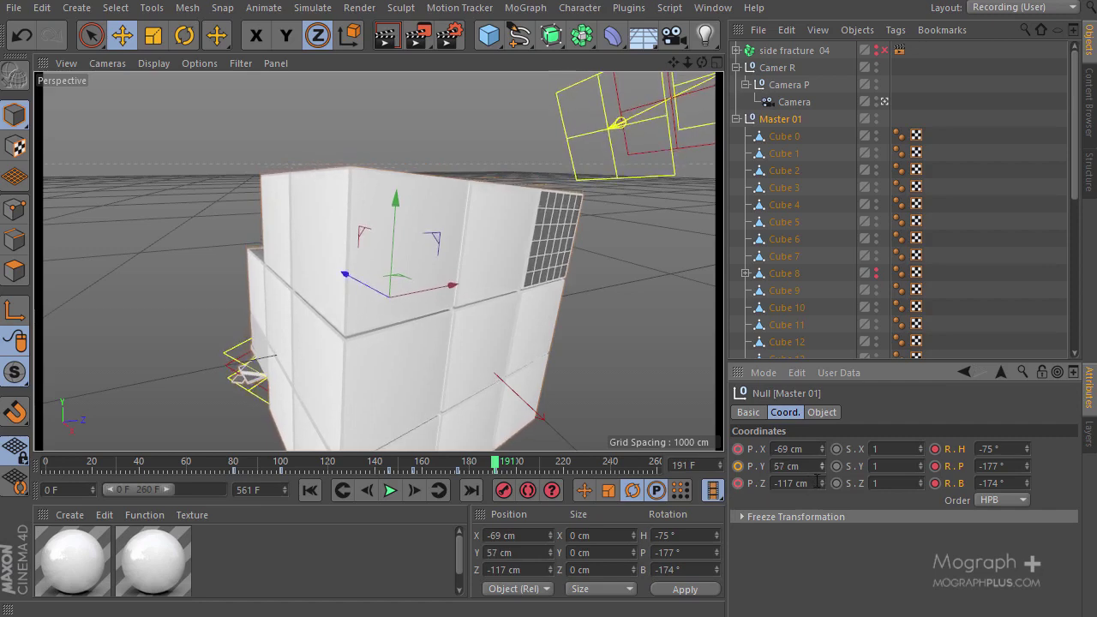
drag(823, 484, 820, 485)
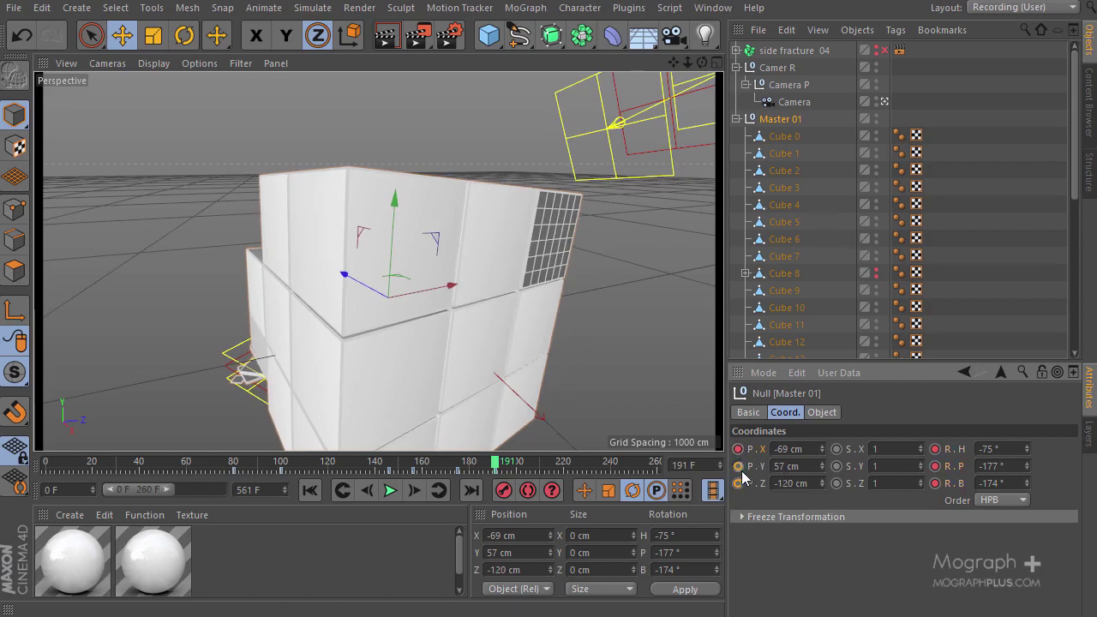
- Play back the animation from about frame 156 to check the combined position and rotation change
drag(466, 462, 413, 467)
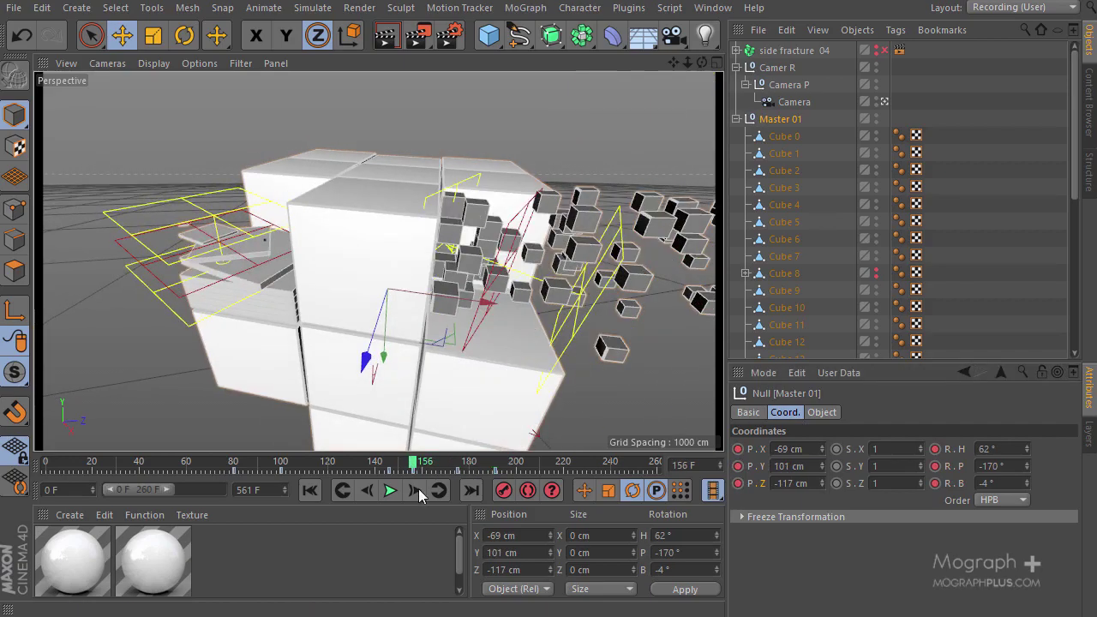
click(390, 490)
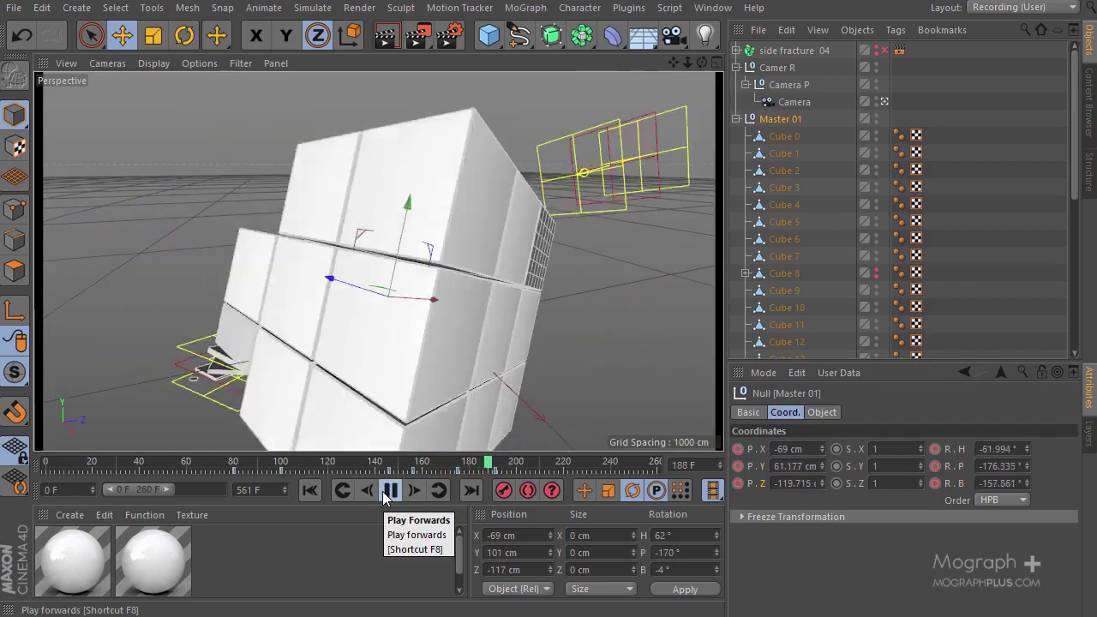
click(389, 490)
mouse_move(517, 463)
mouse_down()
mouse_move(454, 469)
mouse_move(505, 470)
mouse_up()
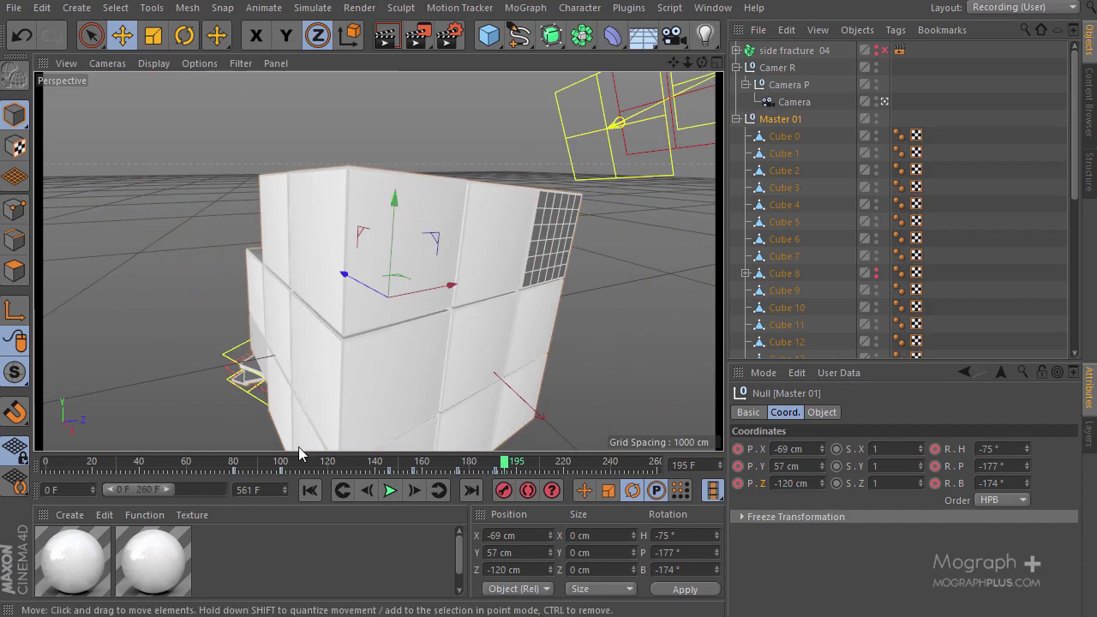
- Return to frame 0, check the pieces inside the side fracture 04 object, and delete its compositing tag
drag(77, 462, 34, 469)
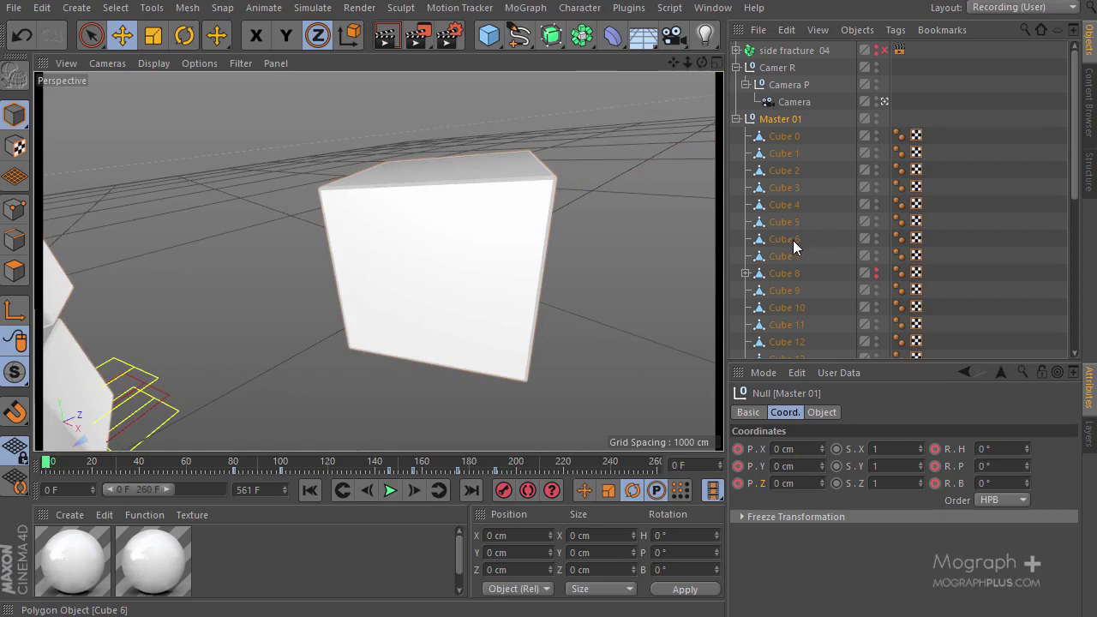
click(778, 51)
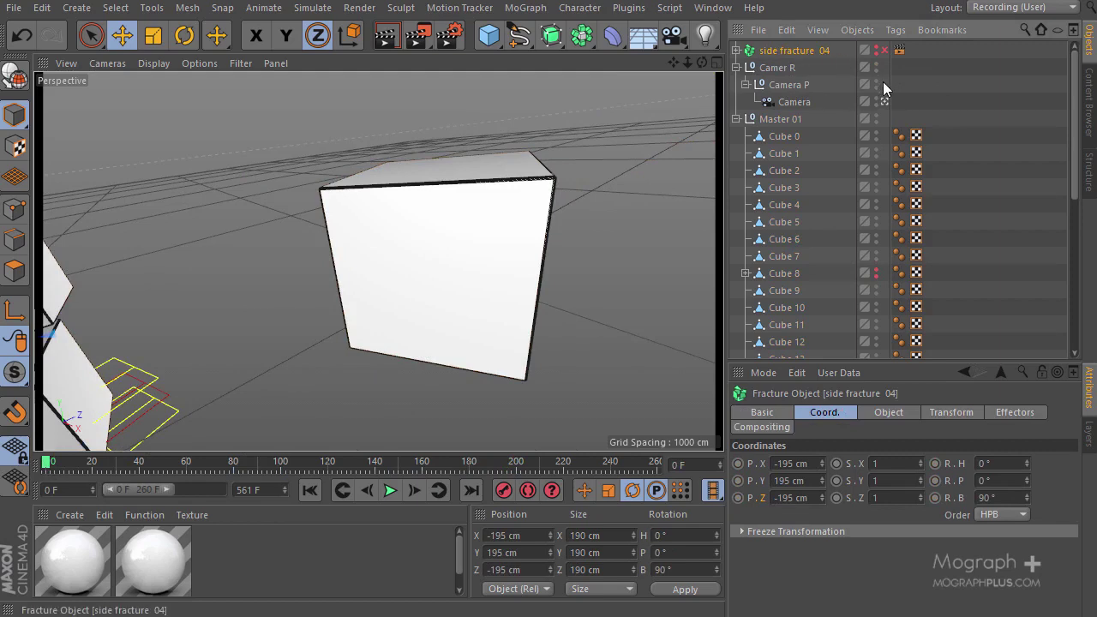
click(736, 51)
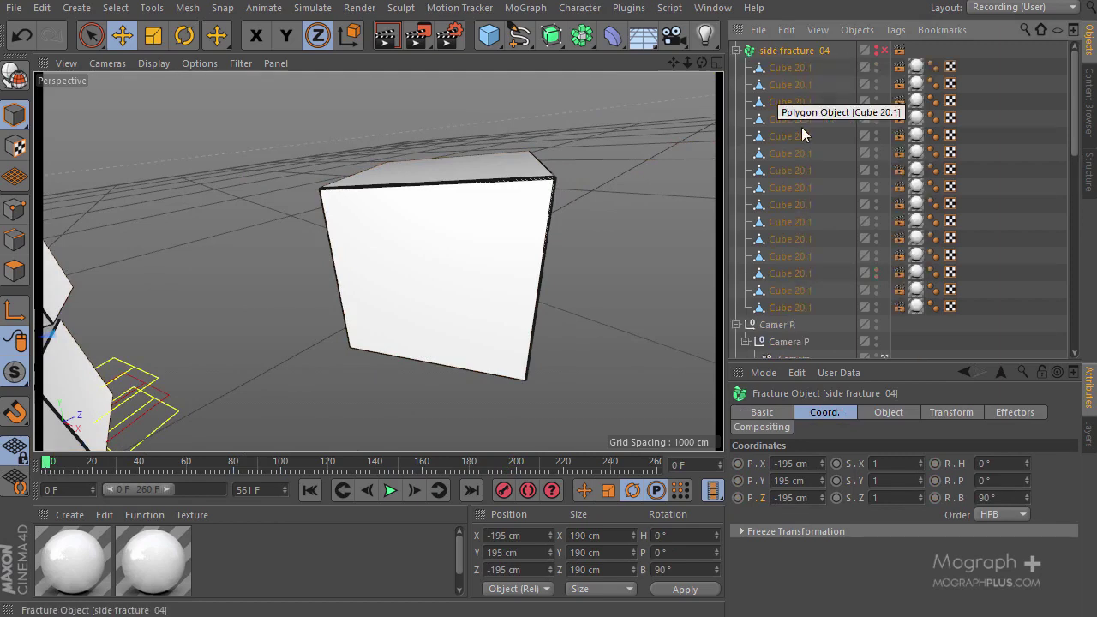
scroll(807, 165, down, 3)
scroll(809, 197, up, 3)
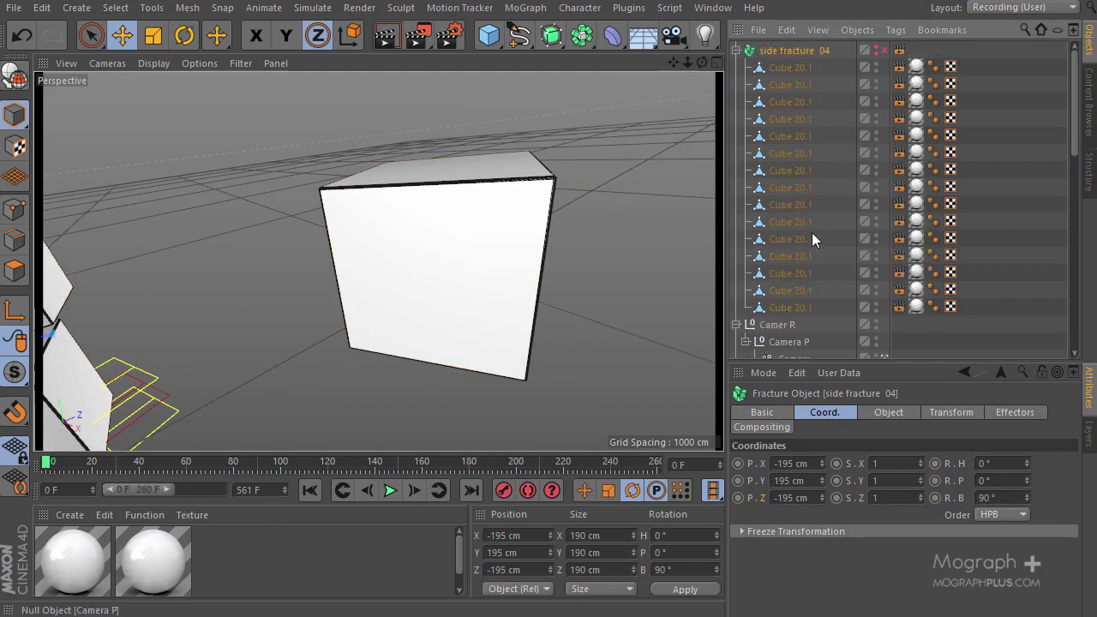
click(735, 51)
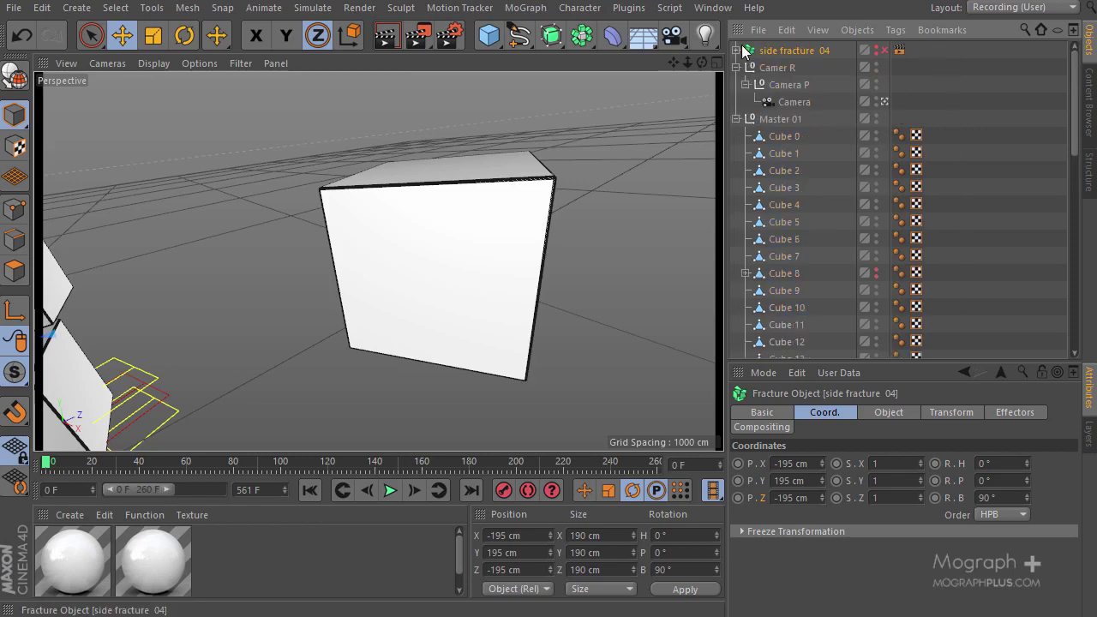
click(894, 50)
key(Delete)
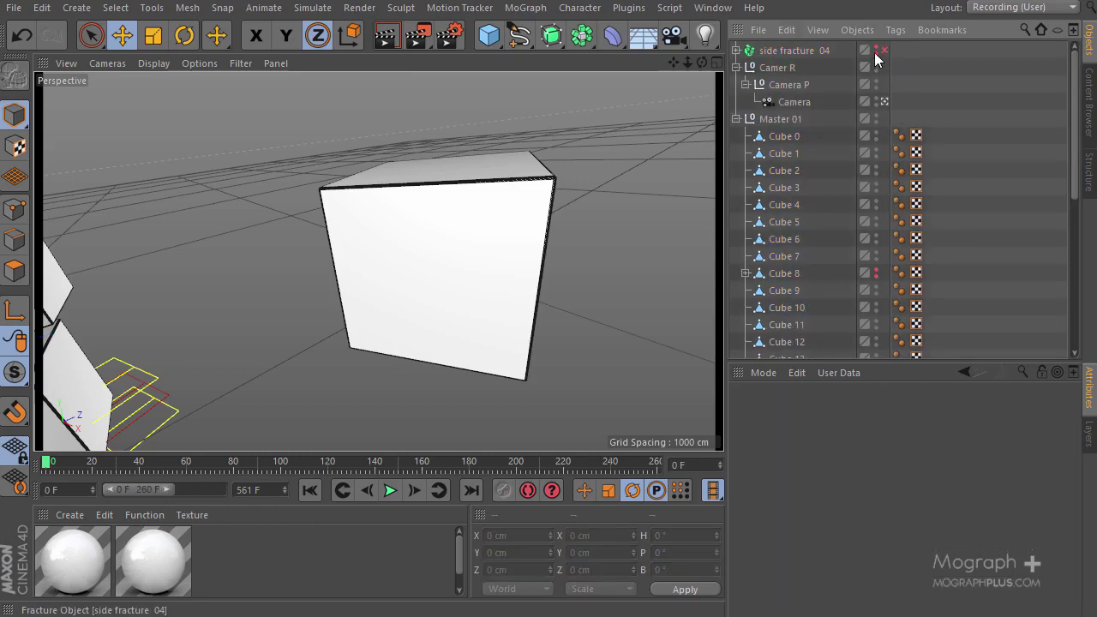
- Enable the side fracture 04 object, restore its visibility, and leave the scene camera's view
click(884, 50)
click(884, 102)
click(786, 51)
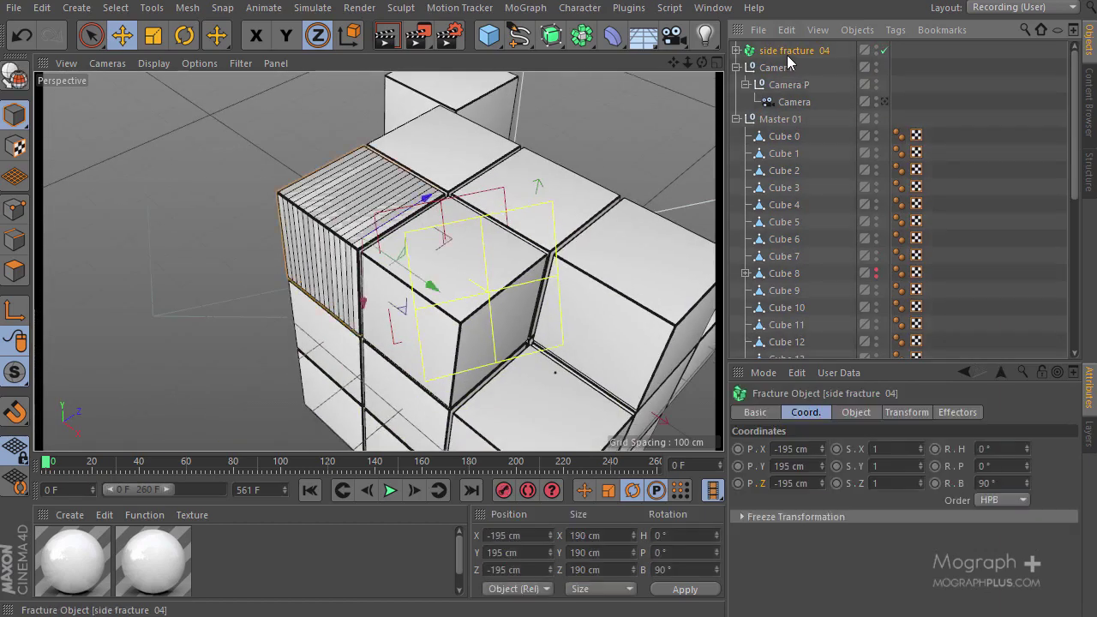
- Add a null as the parent of the side fracture 04 fracture object and name it side fracture 04
alt+drag(662, 144, 480, 206)
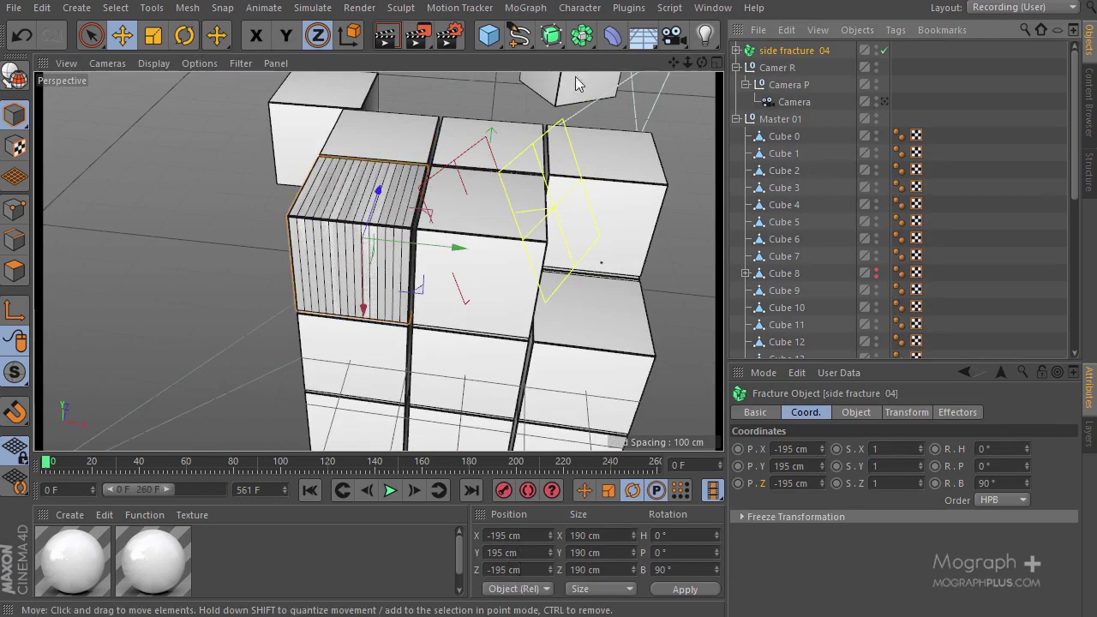
drag(488, 35, 534, 64)
click(801, 67)
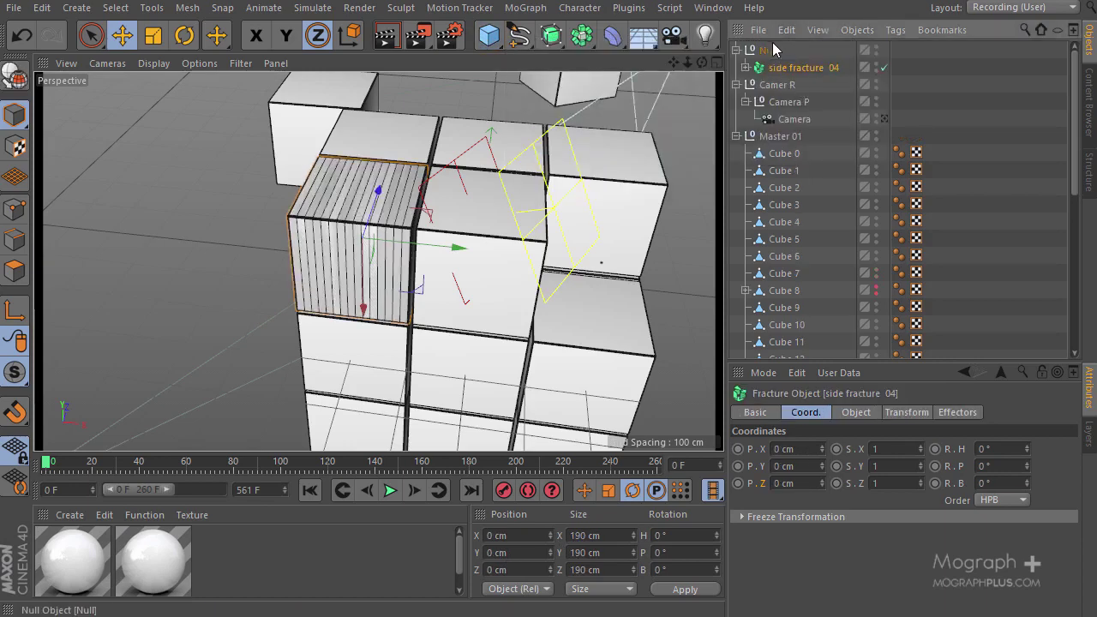
click(769, 51)
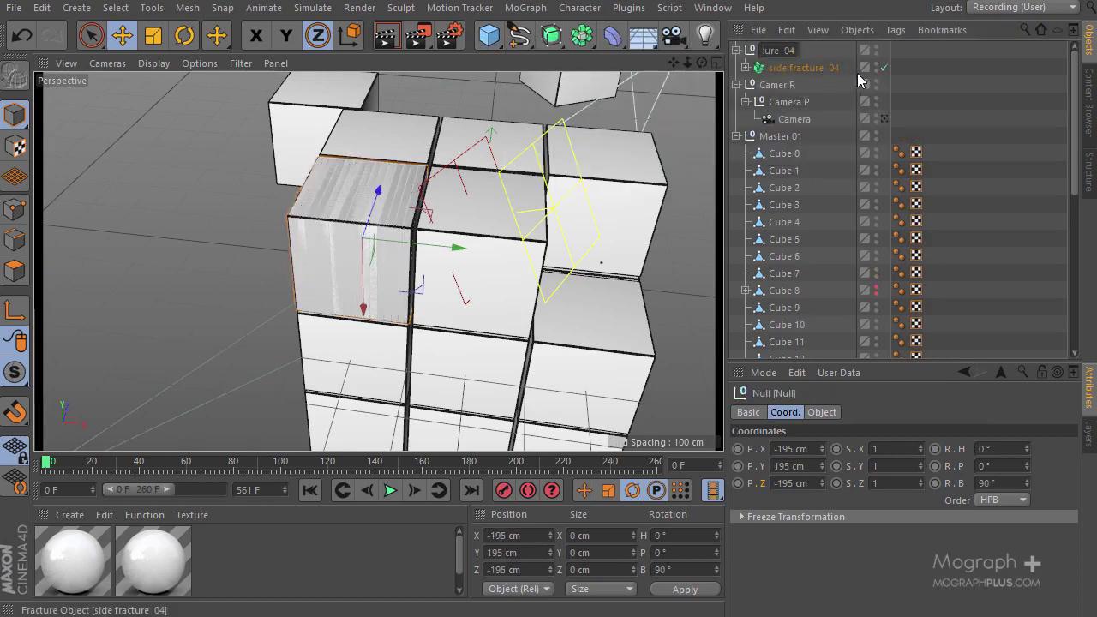
key(Return)
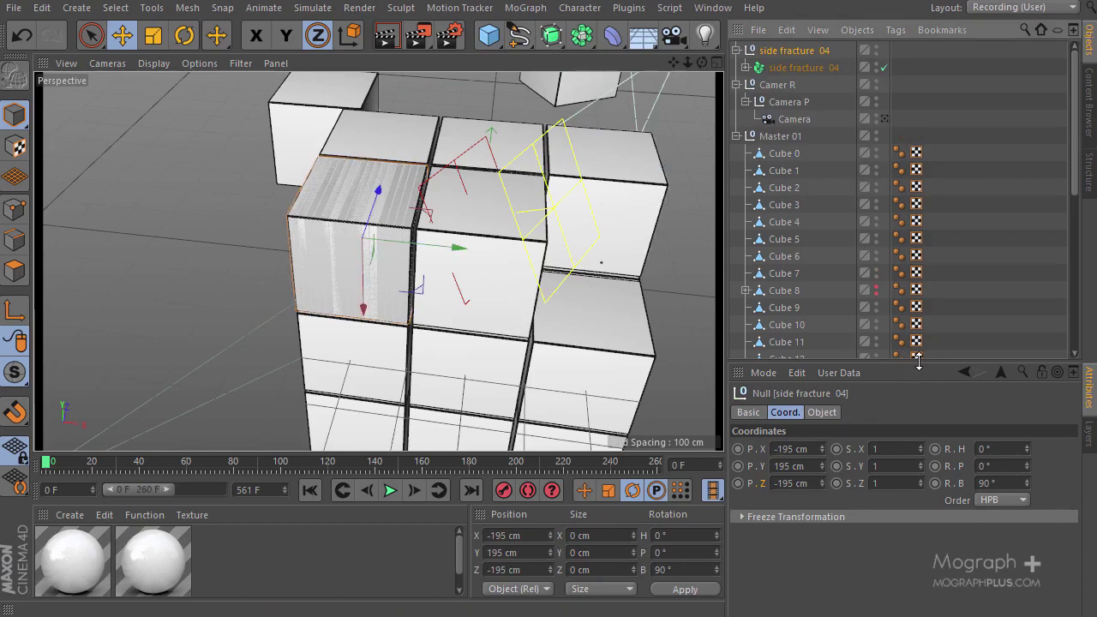
- Make the side fracture 04 null a child of Cube 6 in the object hierarchy, with more of the object list shown
drag(918, 362, 917, 453)
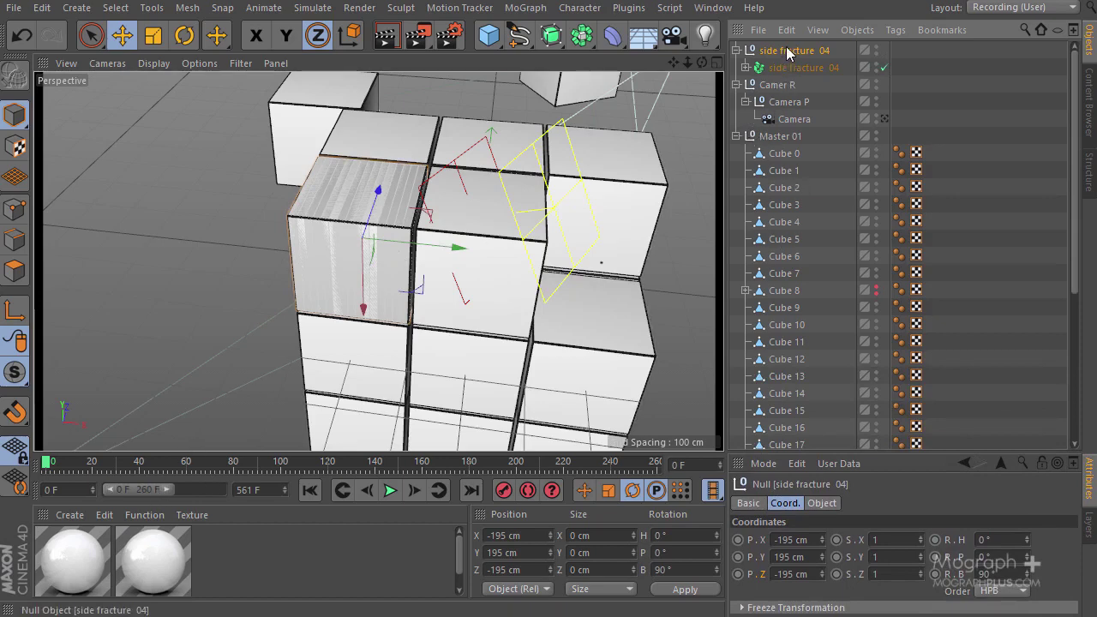
drag(788, 257, 789, 257)
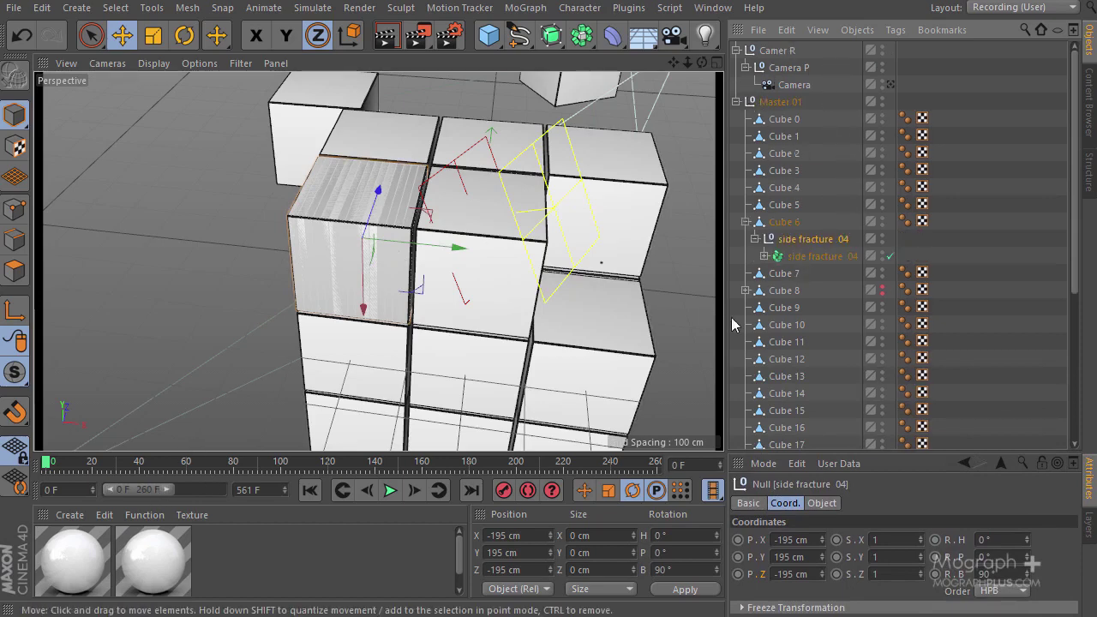
click(792, 224)
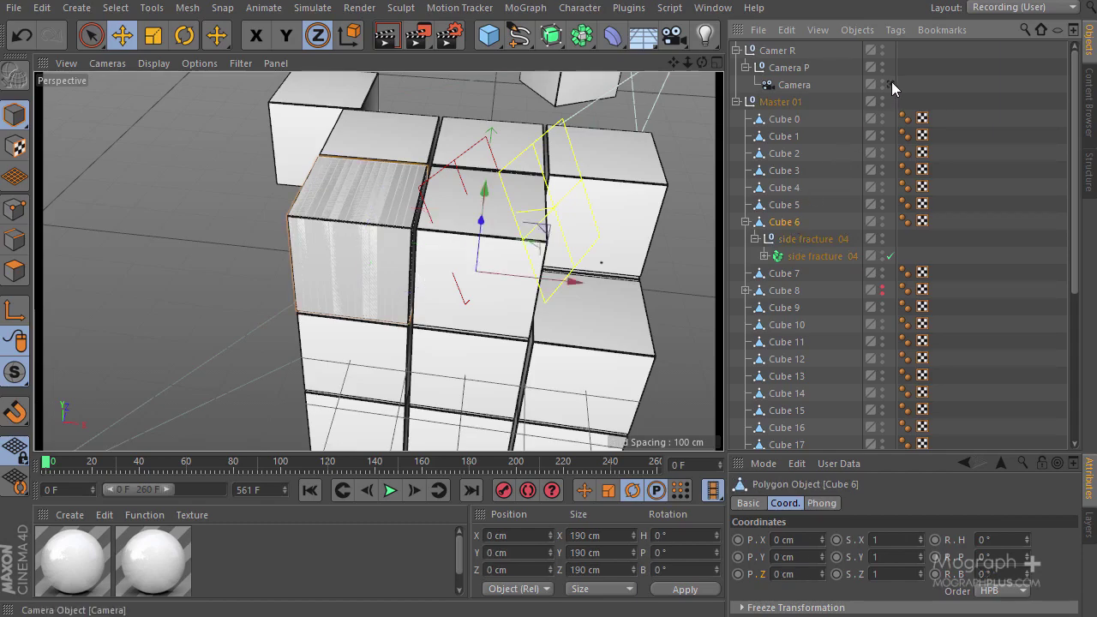
- At frame 191 in the scene camera's view, hide Cube 6 while forcing its child side fracture 04 null and fracture object to stay visible
click(891, 83)
click(147, 463)
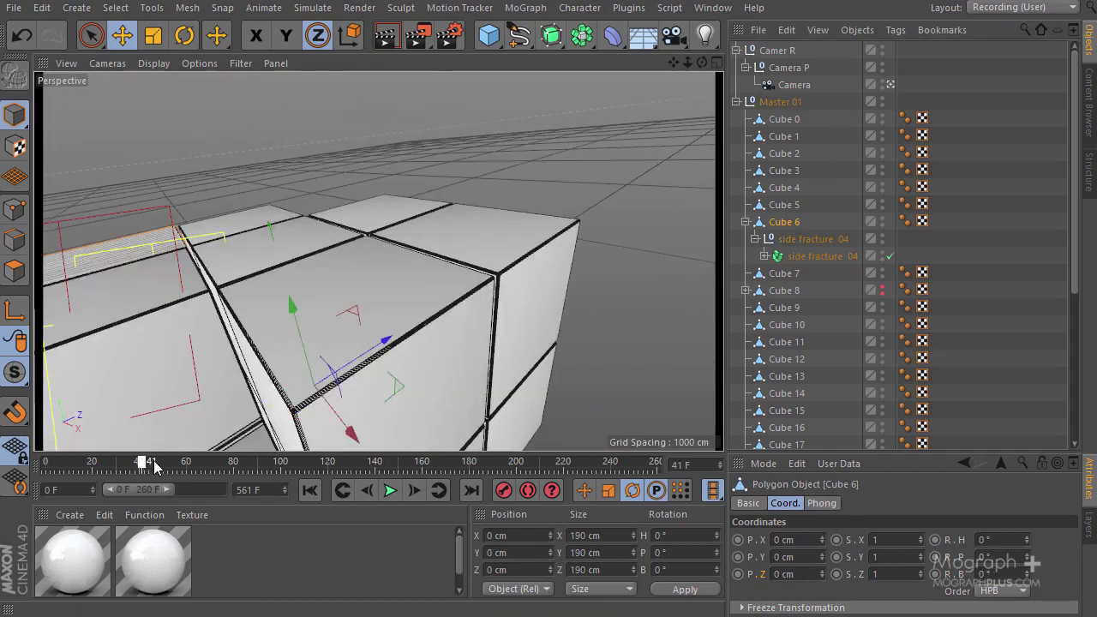
drag(154, 466, 507, 454)
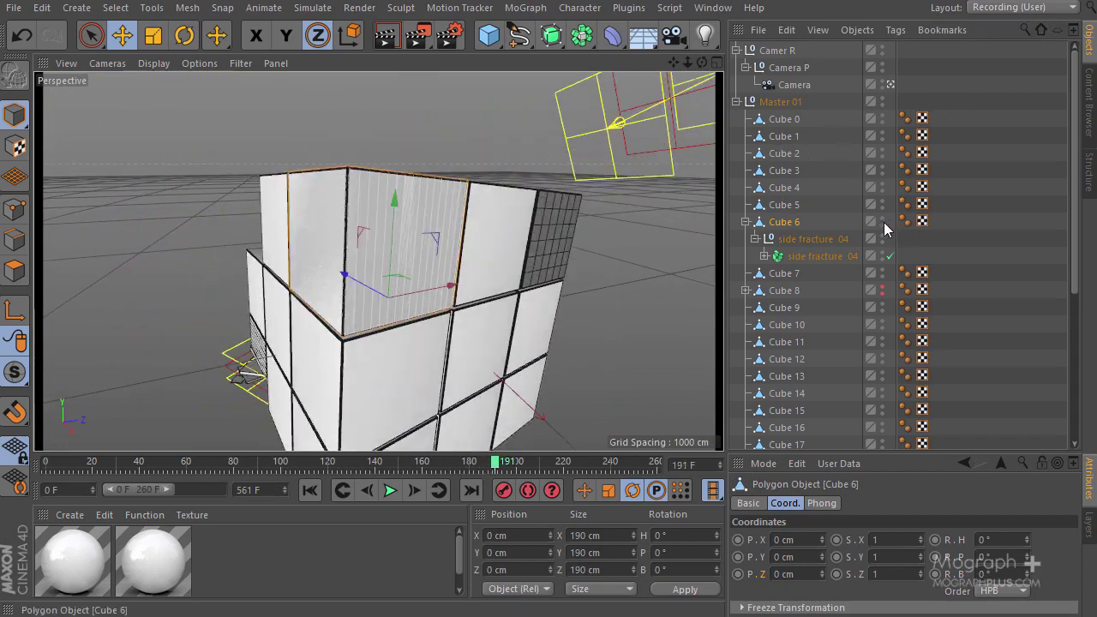
click(882, 219)
click(882, 238)
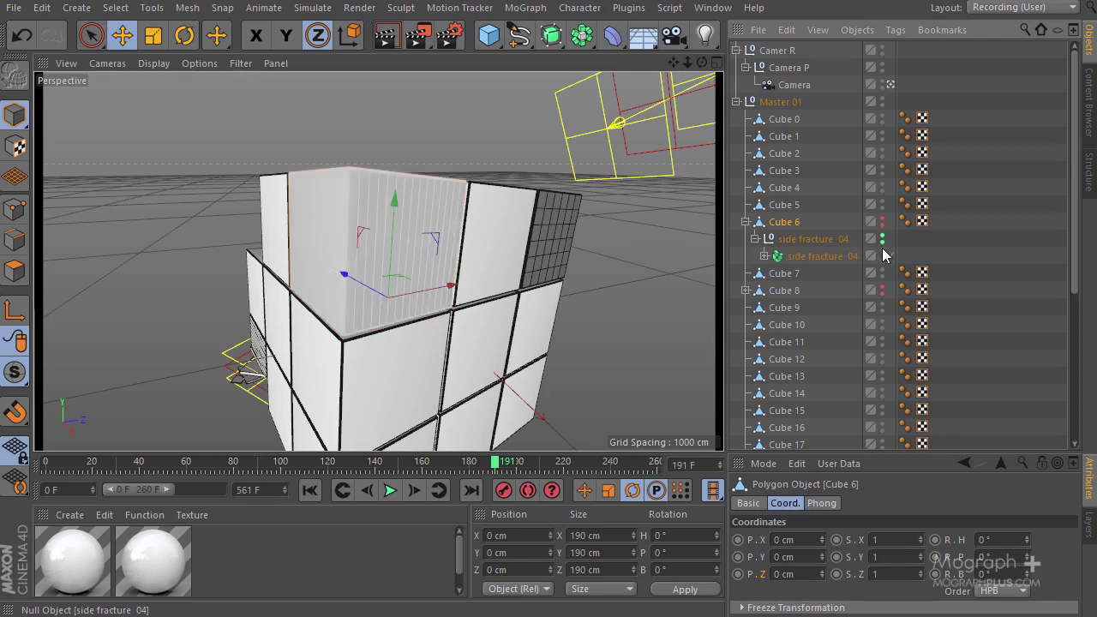
- Add a Plain effector inside the side fracture 04 null and place it below the fracture object
click(801, 241)
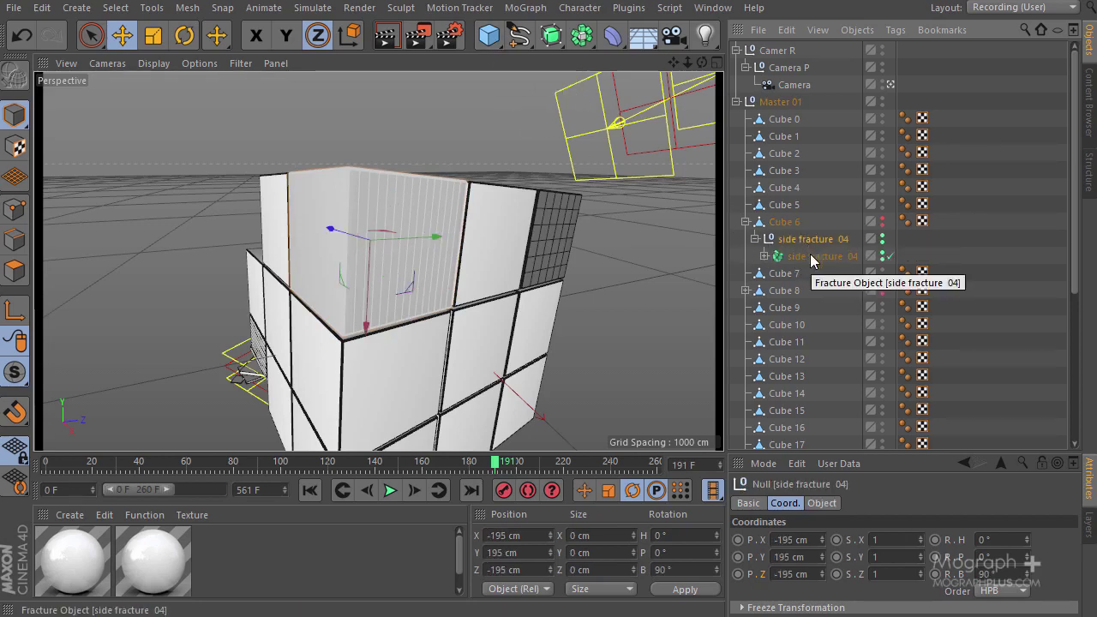
click(526, 7)
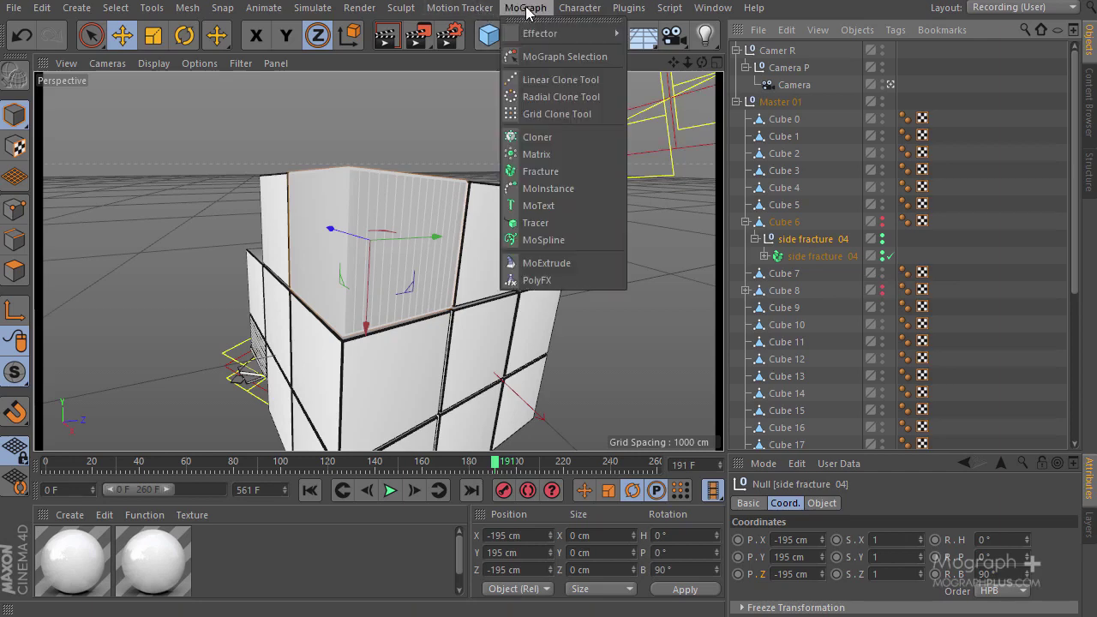
mouse_move(591, 34)
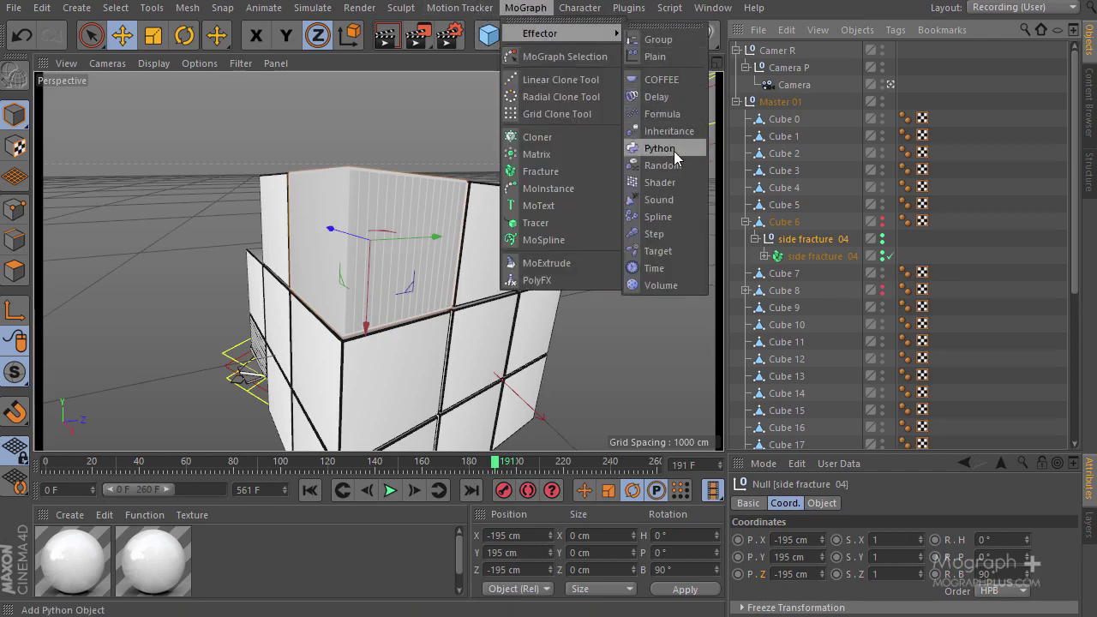
click(657, 57)
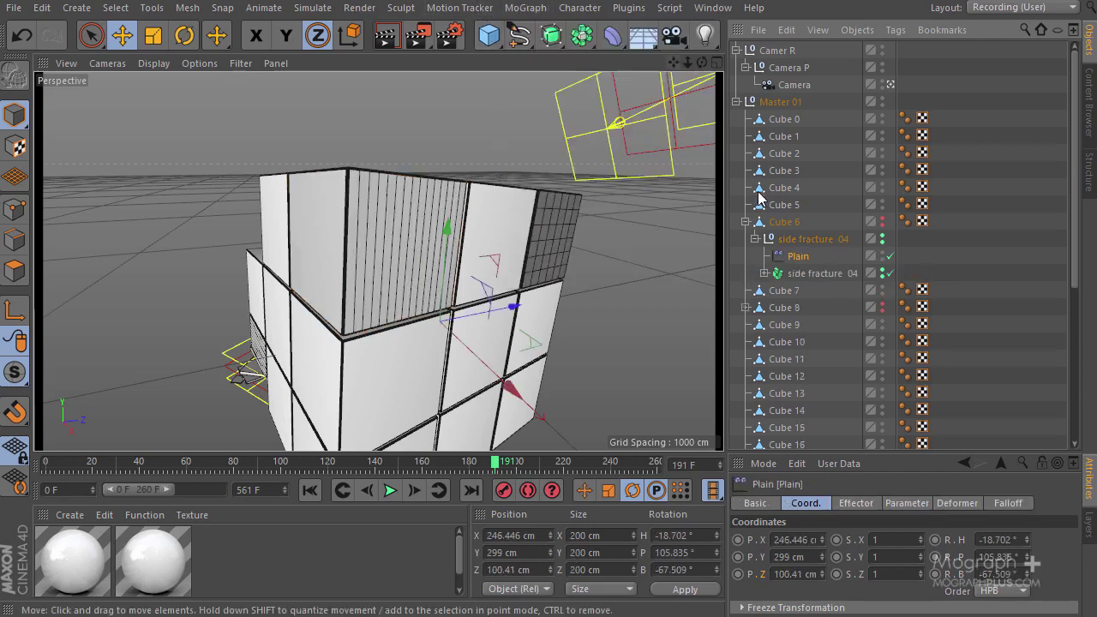
drag(804, 283, 806, 285)
- Rename the Plain effector as Plain side fracture 04 and assign it to the side fracture 04 object's effectors
click(814, 256)
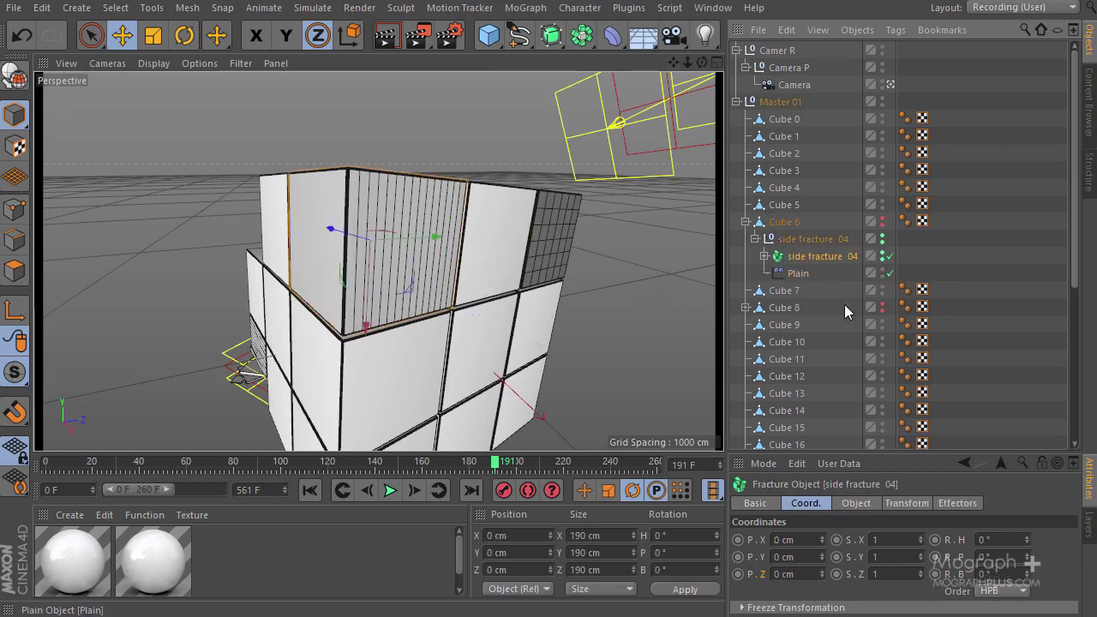
drag(918, 452, 942, 336)
click(957, 388)
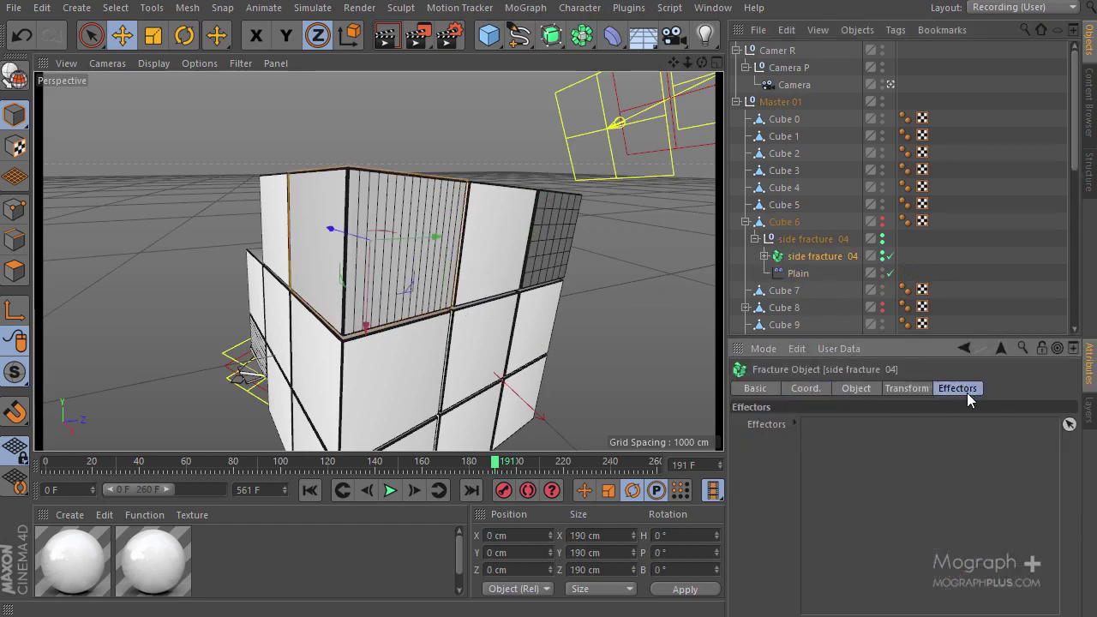
double_click(808, 256)
click(804, 274)
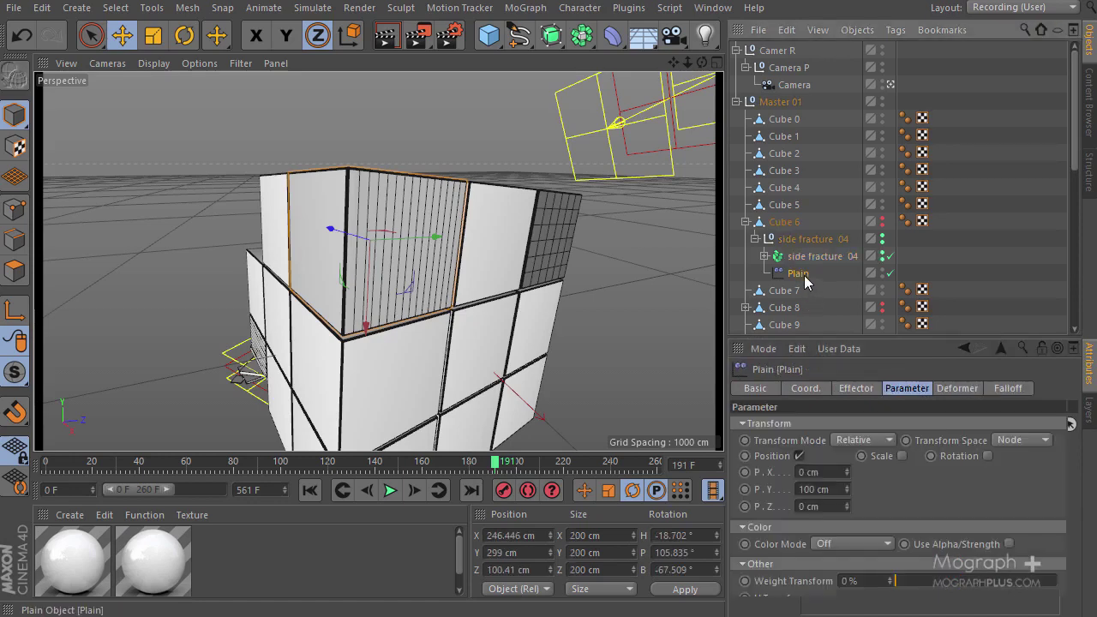
double_click(804, 273)
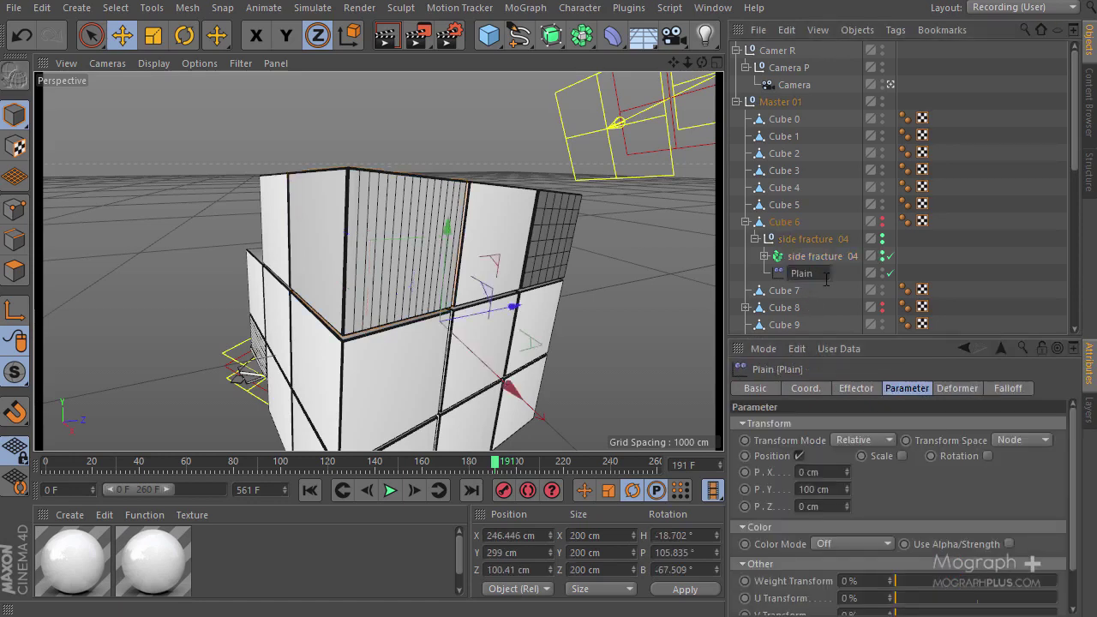
key(Return)
click(836, 257)
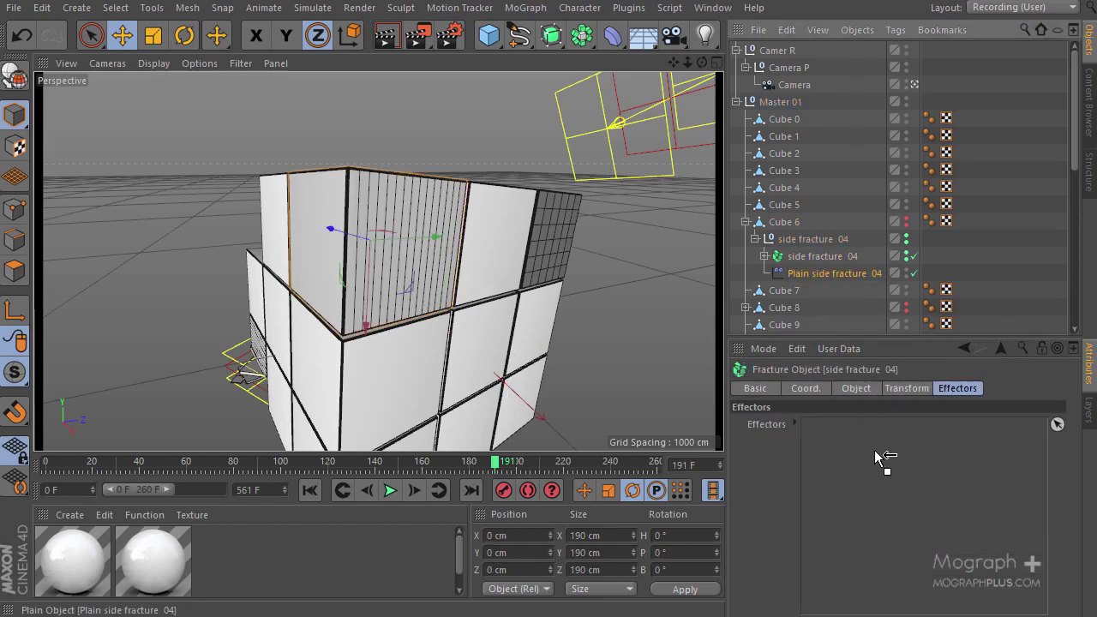
drag(875, 451, 790, 458)
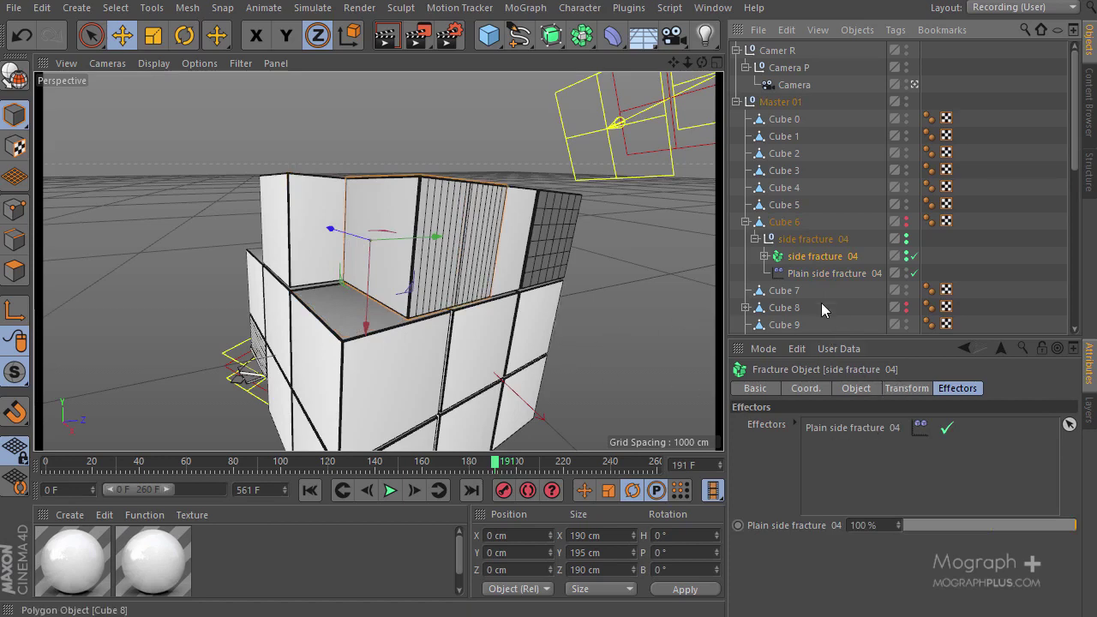
- Set the Plain side fracture 04 effector's position to 0 cm on X, Y and Z
click(824, 270)
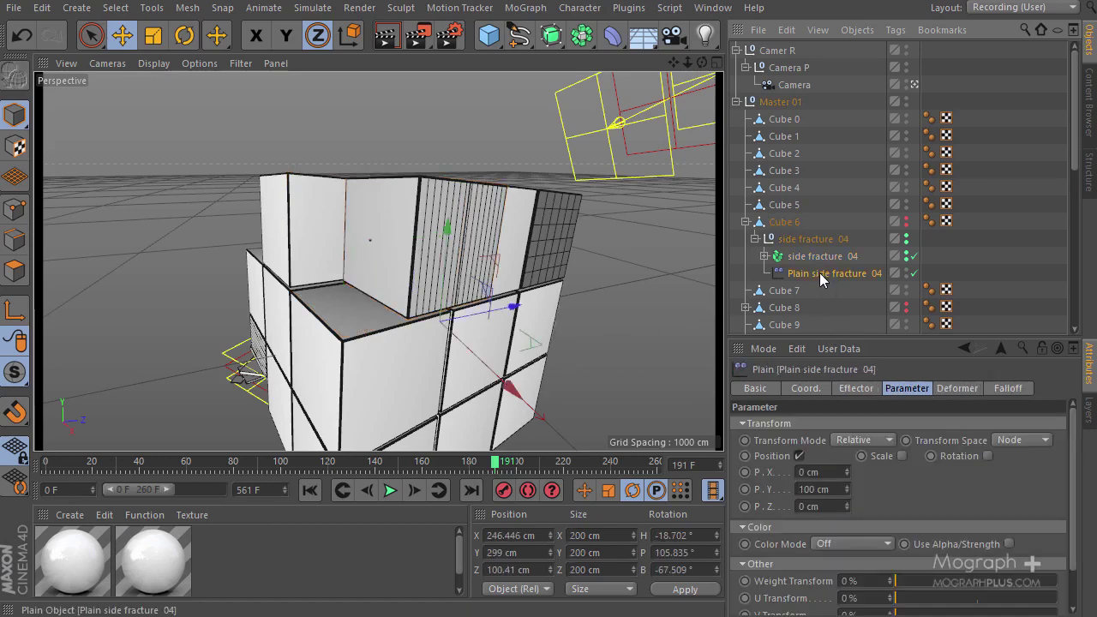
drag(819, 273, 810, 273)
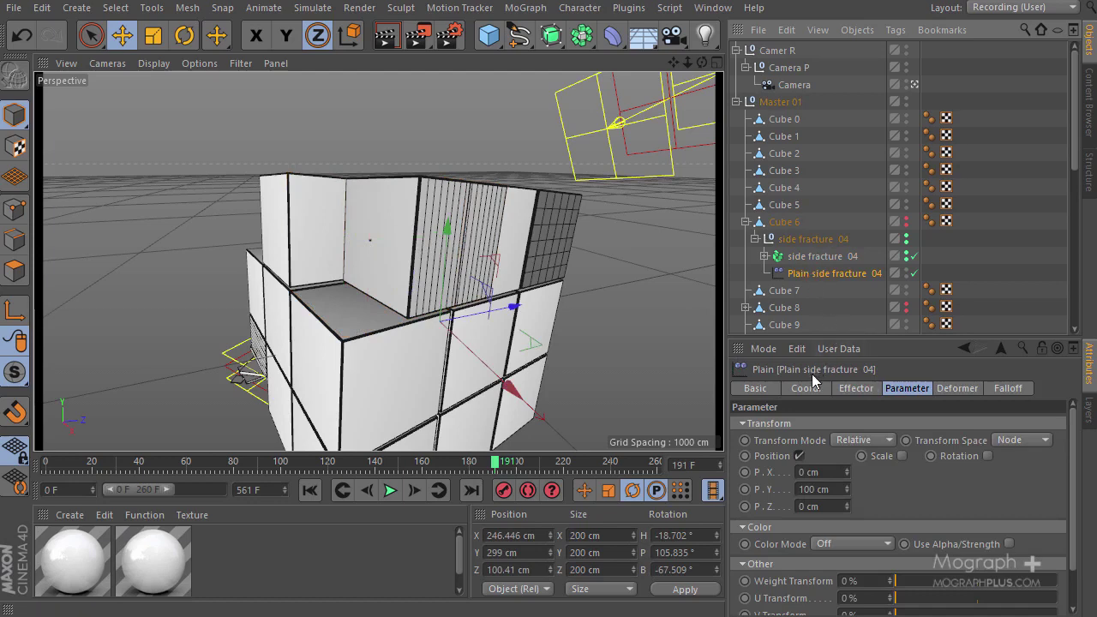
click(809, 389)
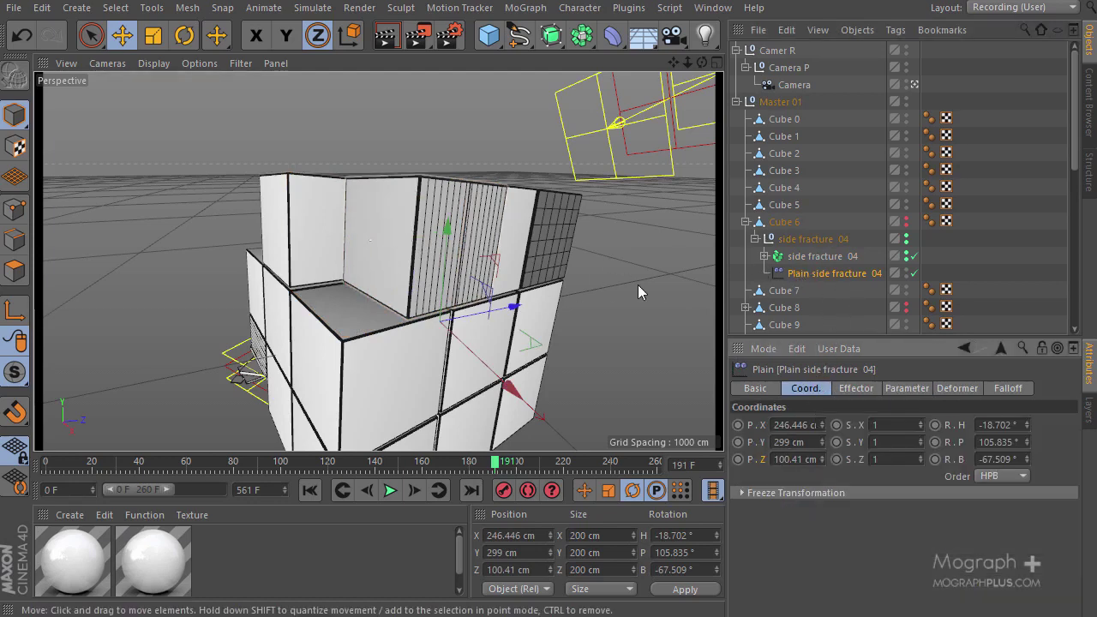
text(0)
key(Tab)
text(0)
key(Return)
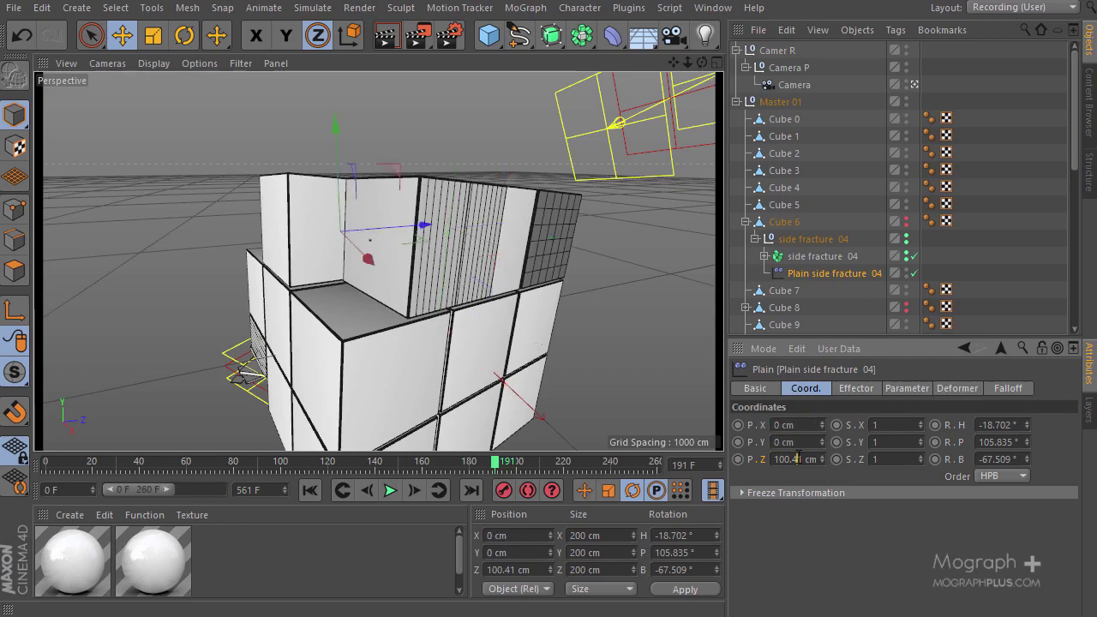
text(0)
- Set the Plain side fracture 04 effector's heading, pitch and bank rotation to 0°
click(997, 424)
text(0)
click(998, 442)
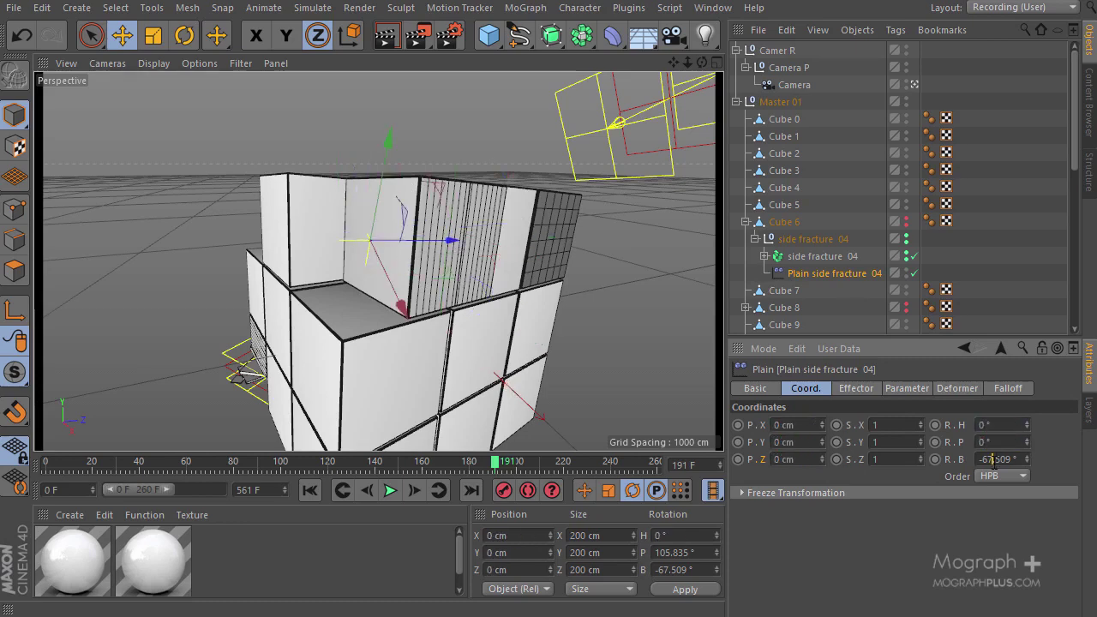
click(992, 459)
text(0)
key(Return)
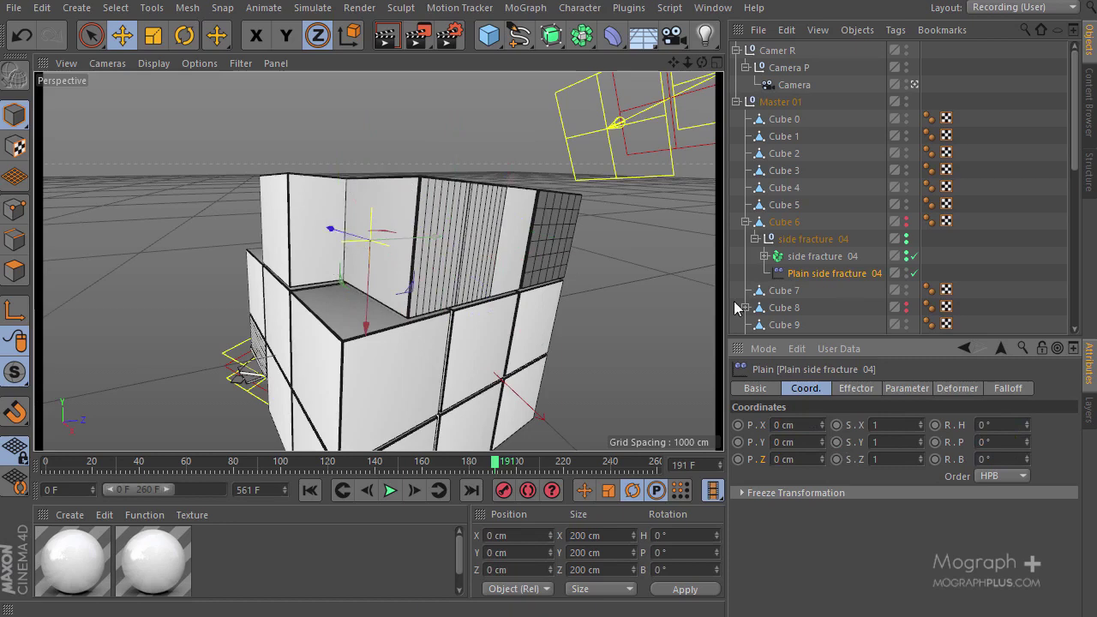
- Give the Plain effector a Linear falloff oriented along +Y and shift the effector along its Y axis to about 2.7 cm
click(1005, 389)
click(883, 424)
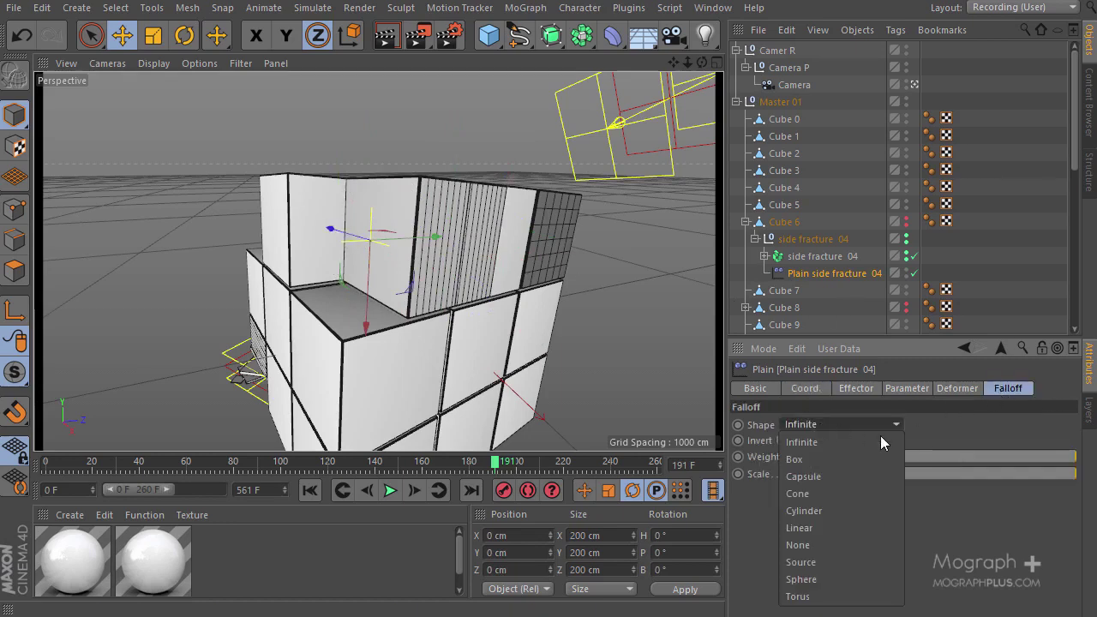
click(857, 527)
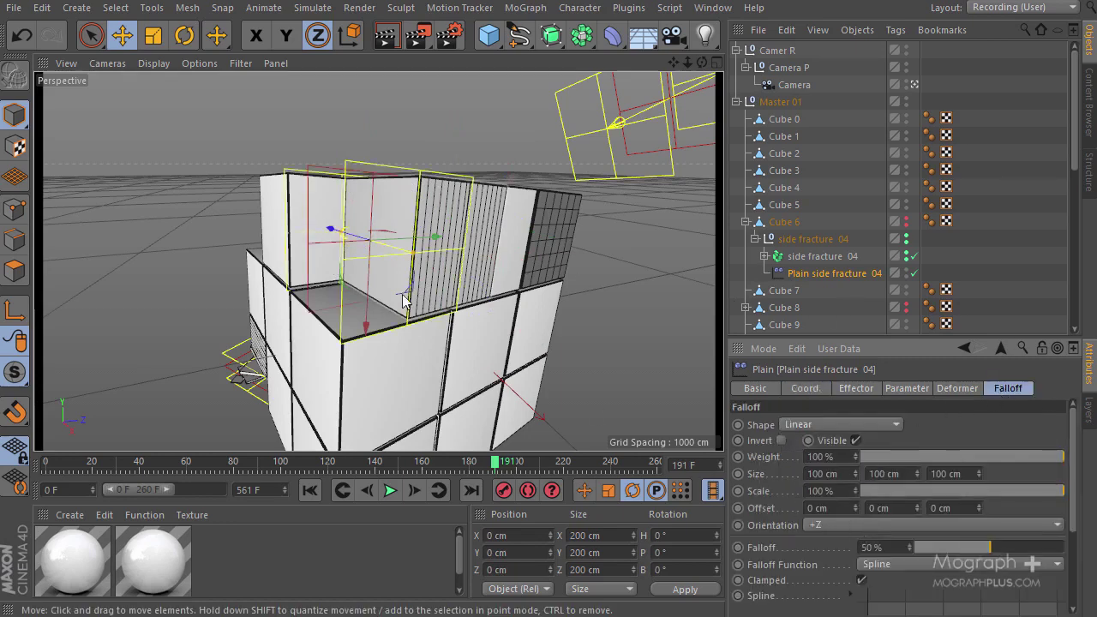
click(835, 526)
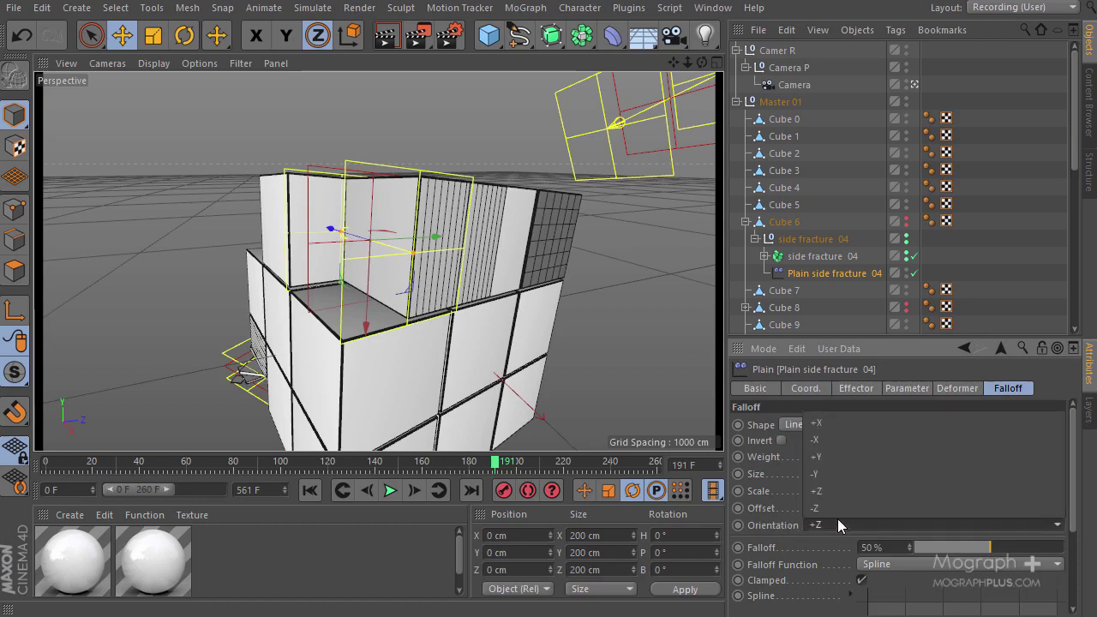
click(836, 425)
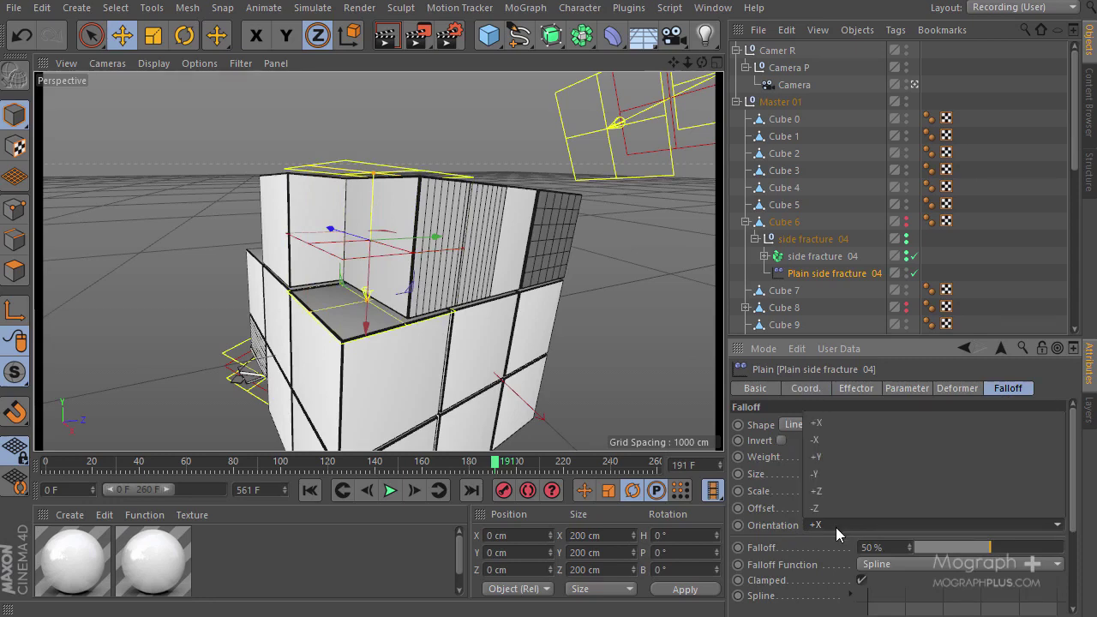
click(861, 462)
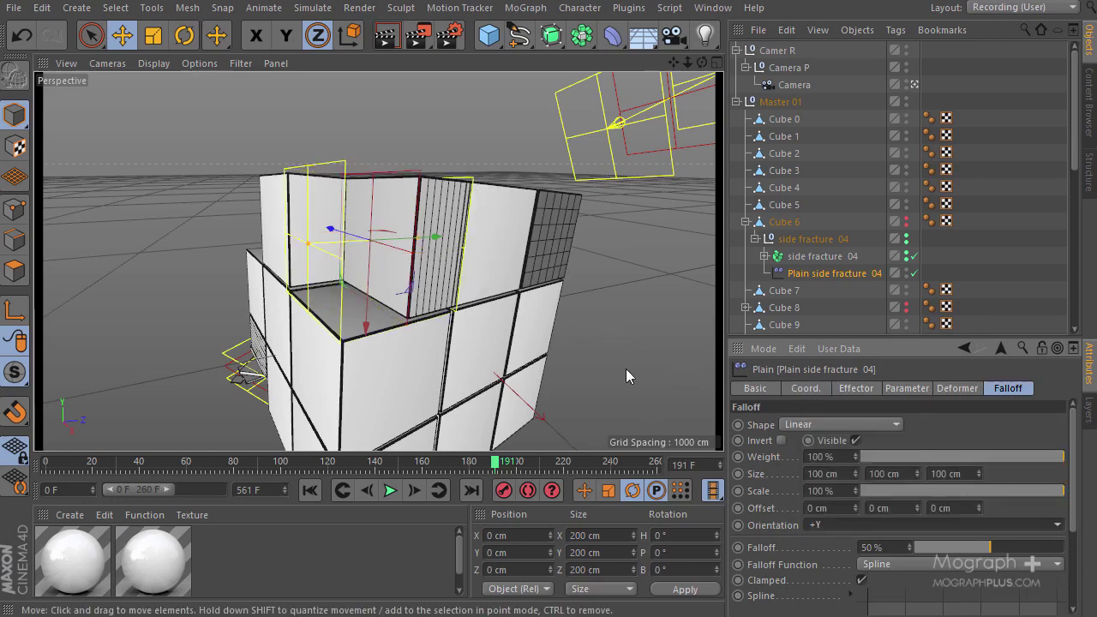
drag(432, 236, 431, 259)
- Set the Plain effector's Y position parameter to -105 cm and reopen its falloff settings
click(894, 390)
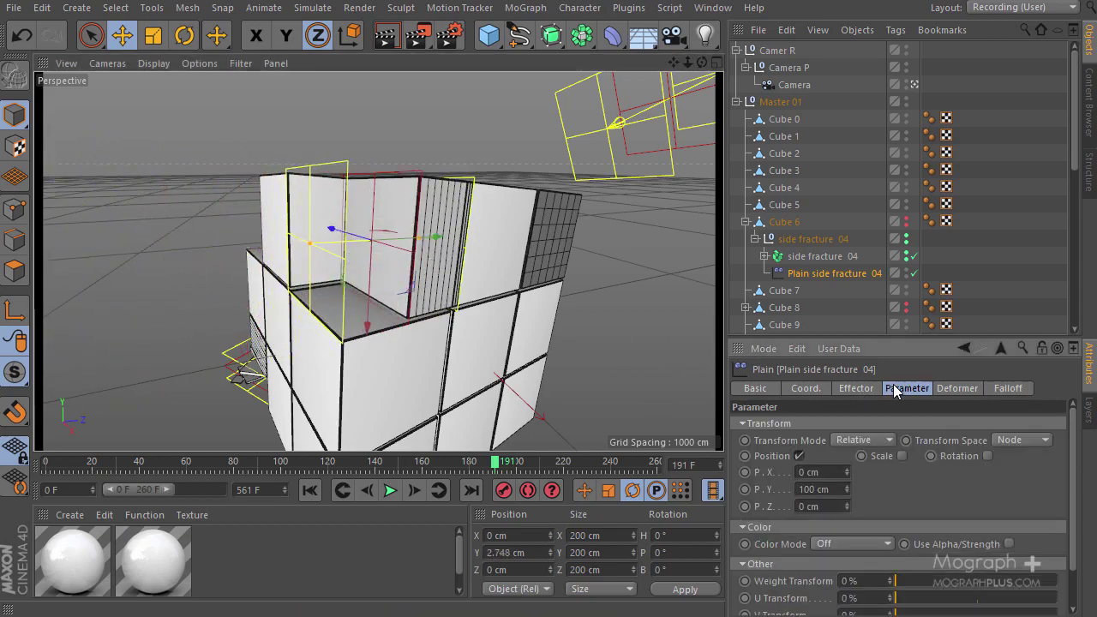
drag(897, 336, 895, 304)
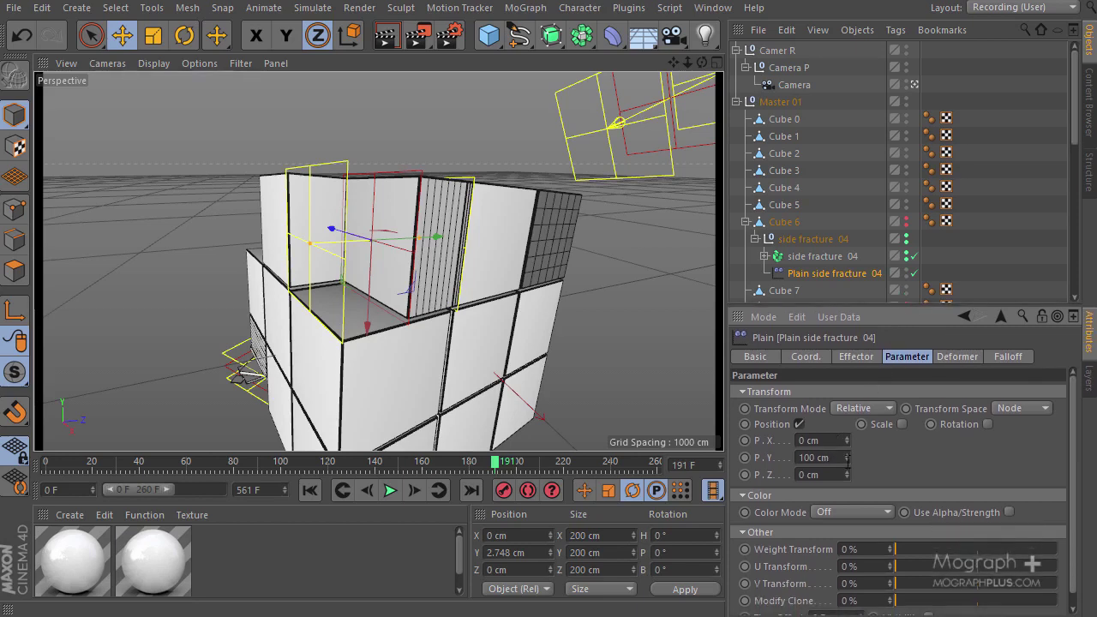
drag(847, 456, 846, 451)
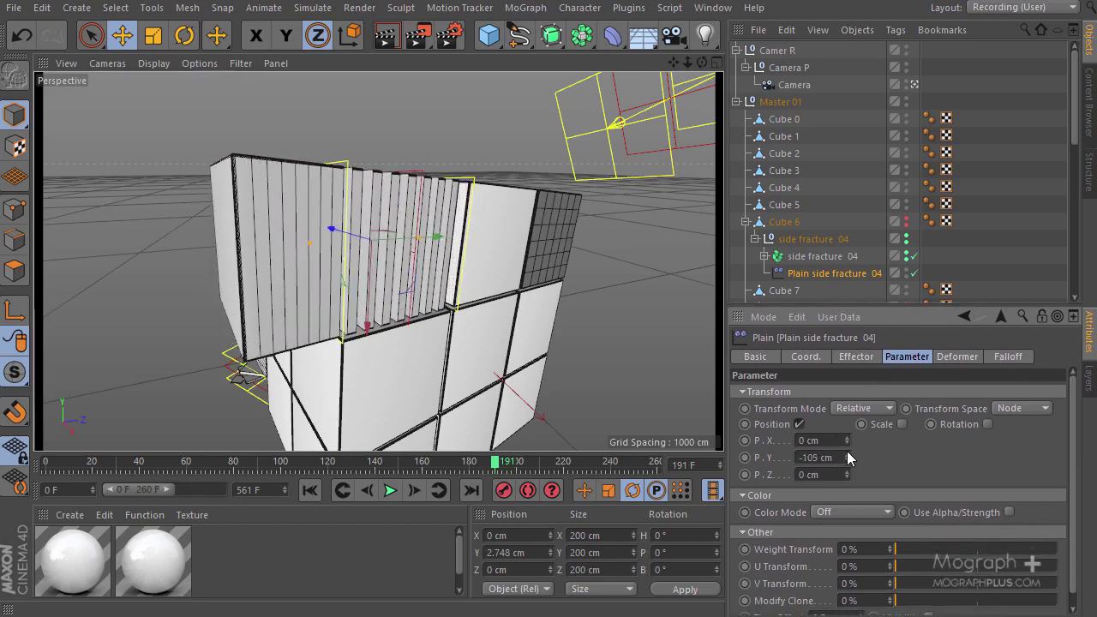
click(1006, 356)
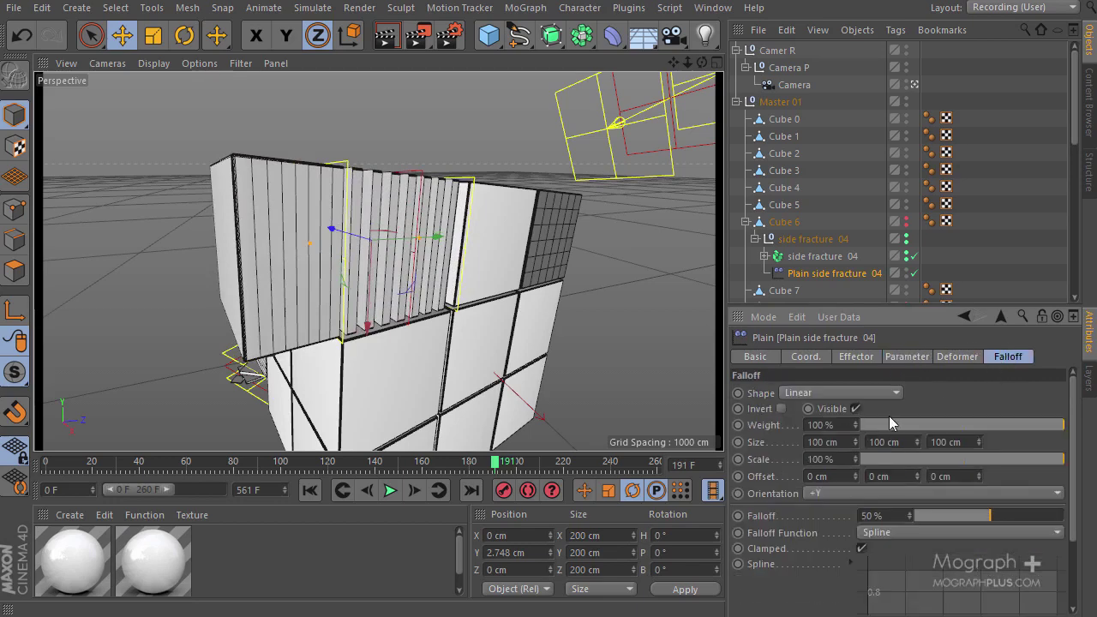
- Try a -Y orientation for the Plain effector's falloff with its Y position parameter at -158 cm
click(824, 494)
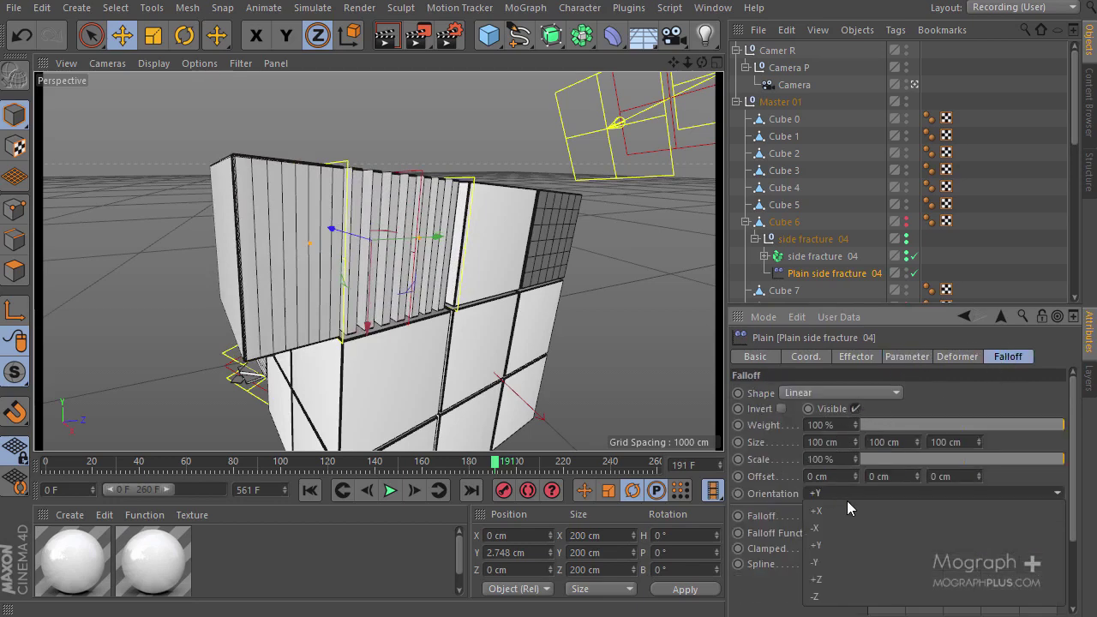
click(844, 562)
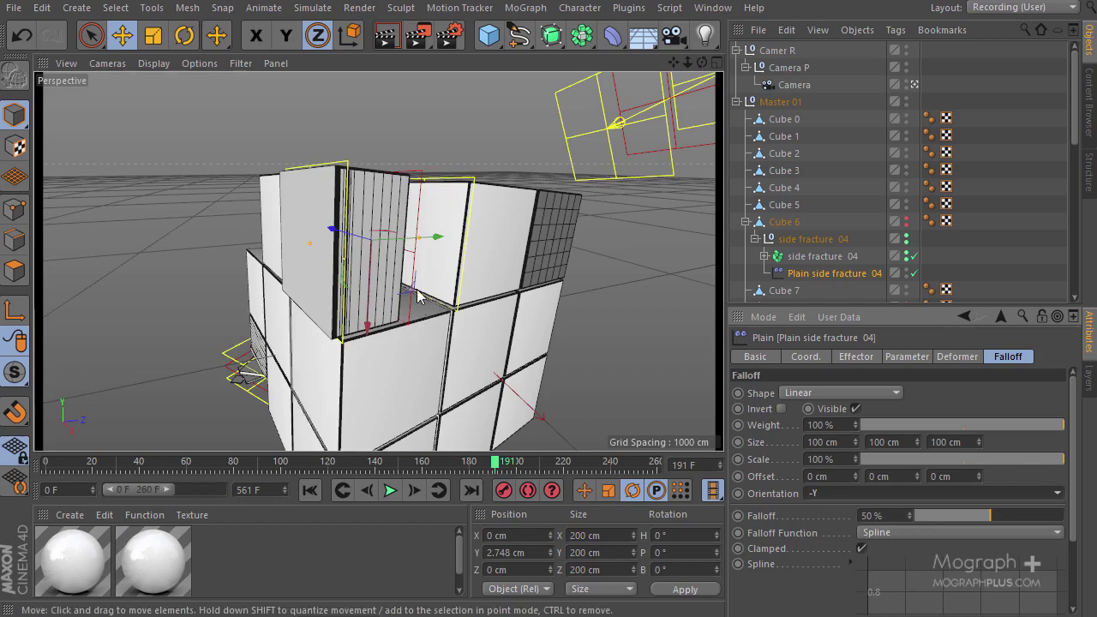
click(891, 356)
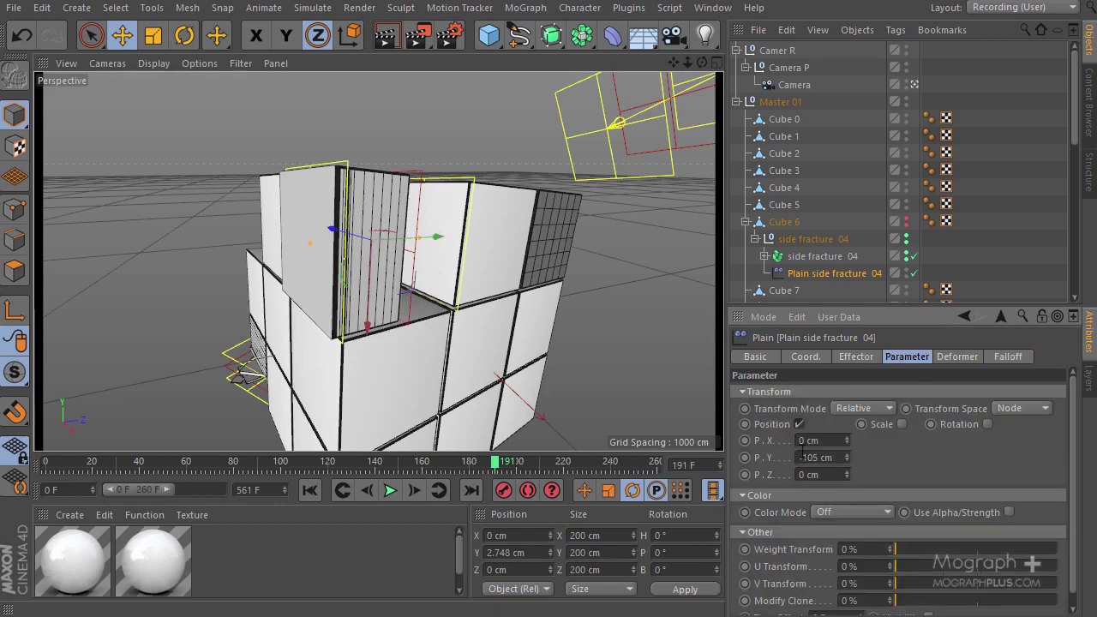
drag(848, 456, 847, 453)
click(998, 358)
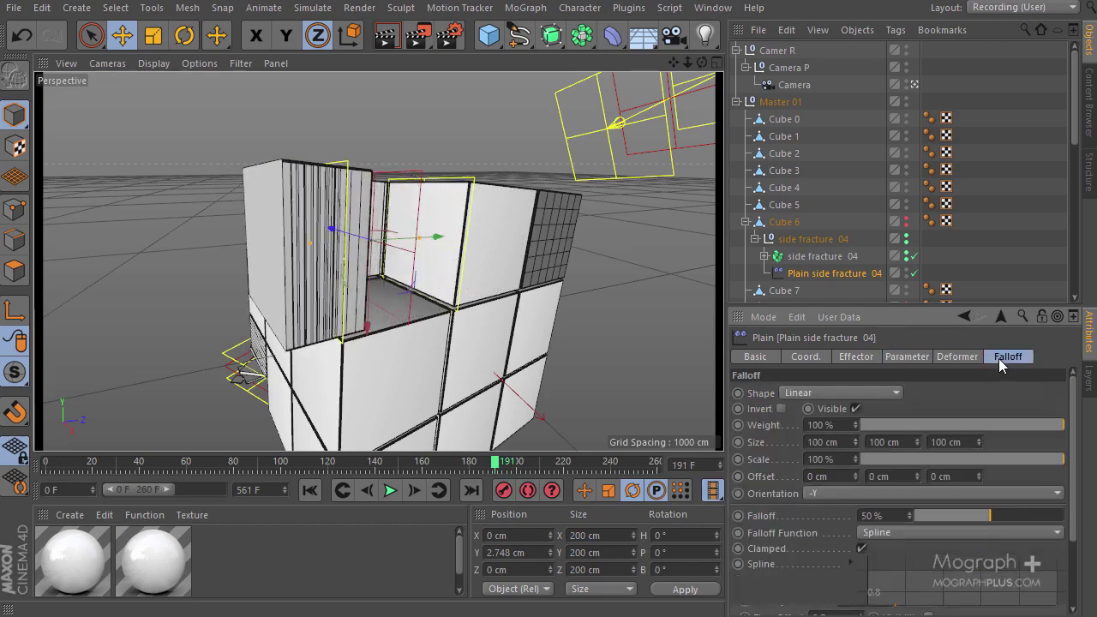
click(821, 493)
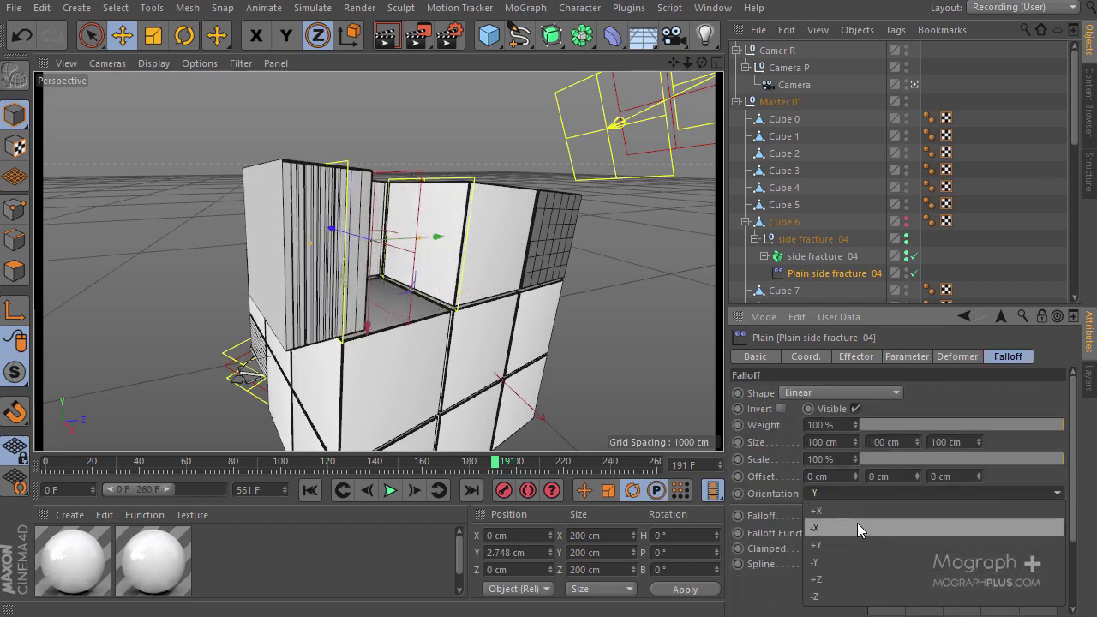
click(852, 559)
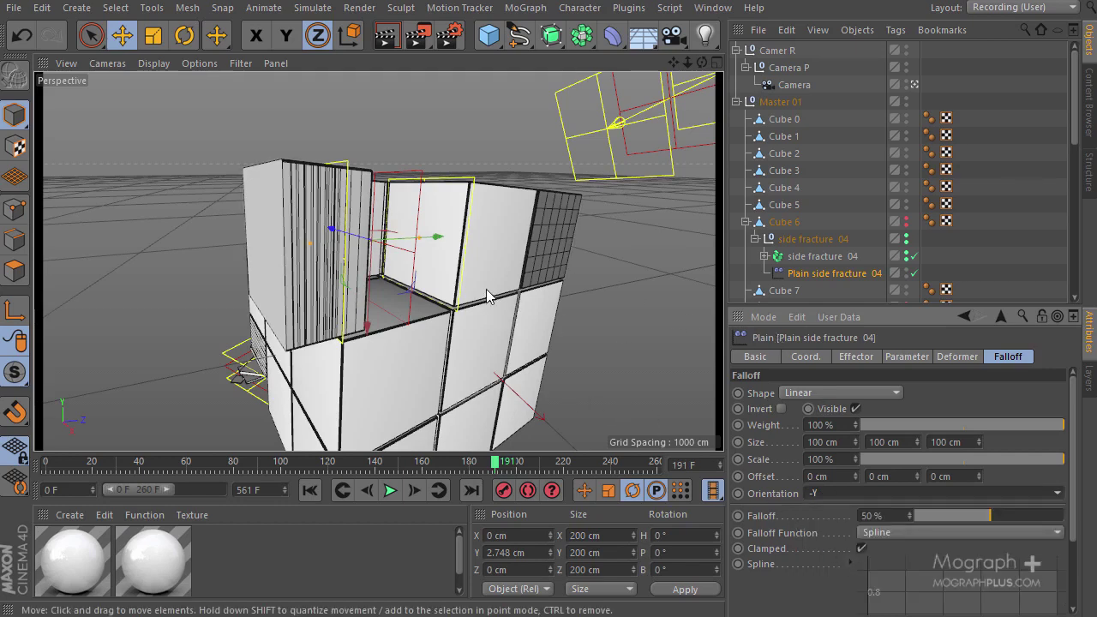
- Disable the Plain effector's Position parameter and enable a uniform Scale of -1
click(925, 356)
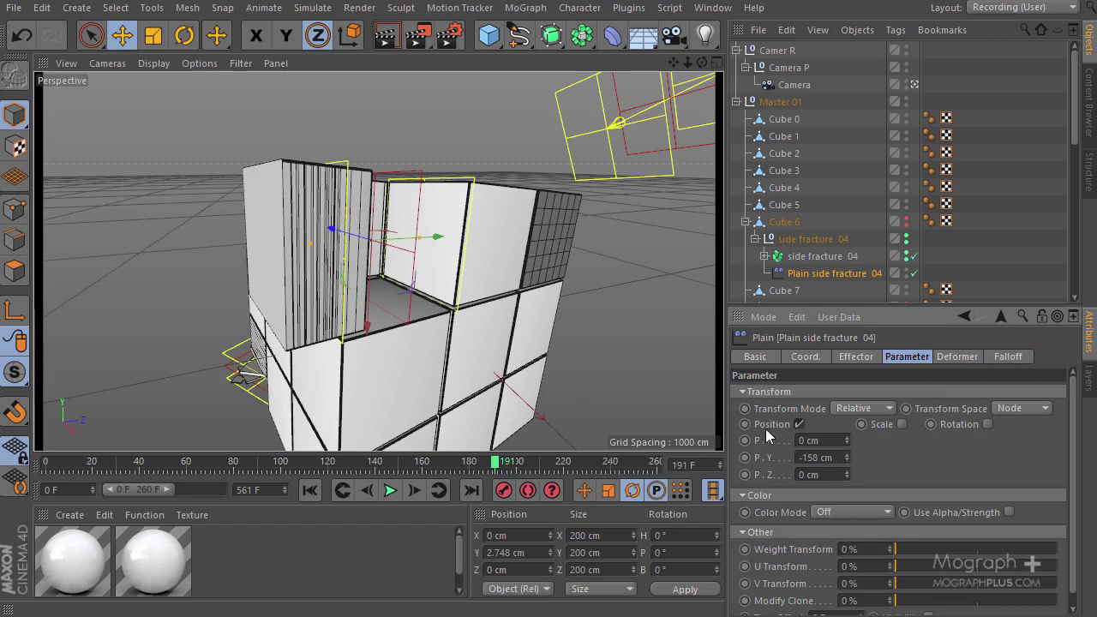
click(799, 424)
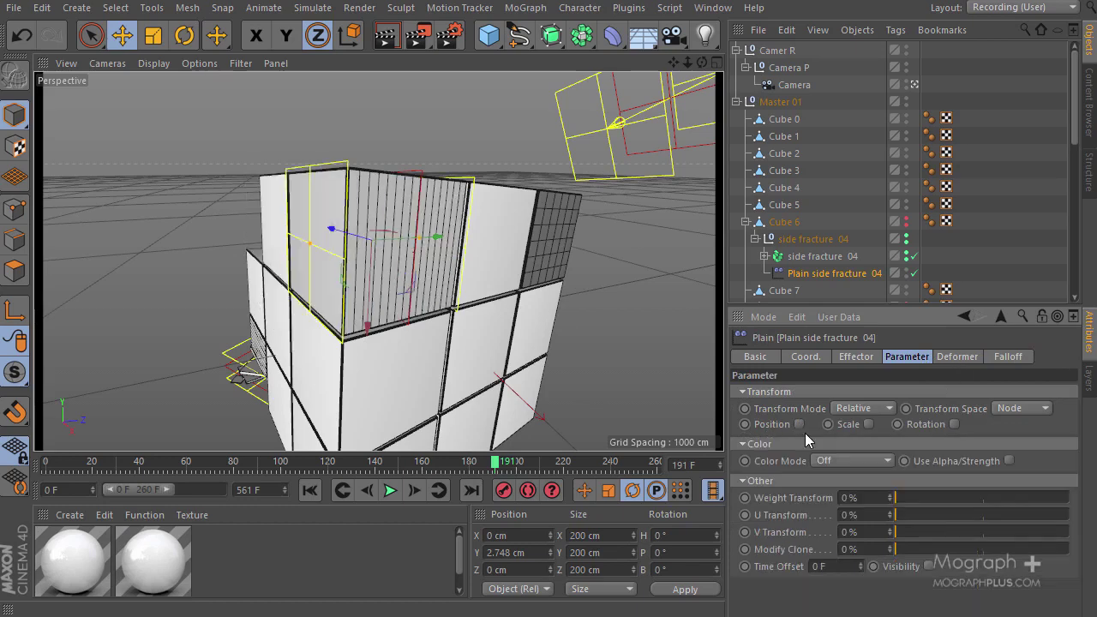
click(868, 424)
click(912, 493)
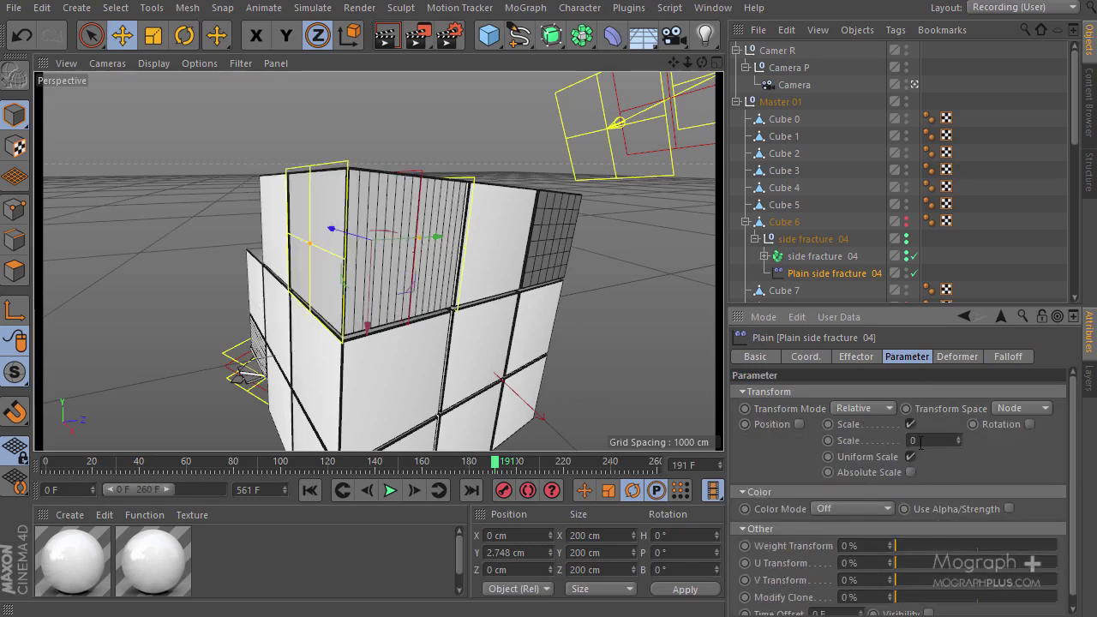
click(921, 439)
key(Return)
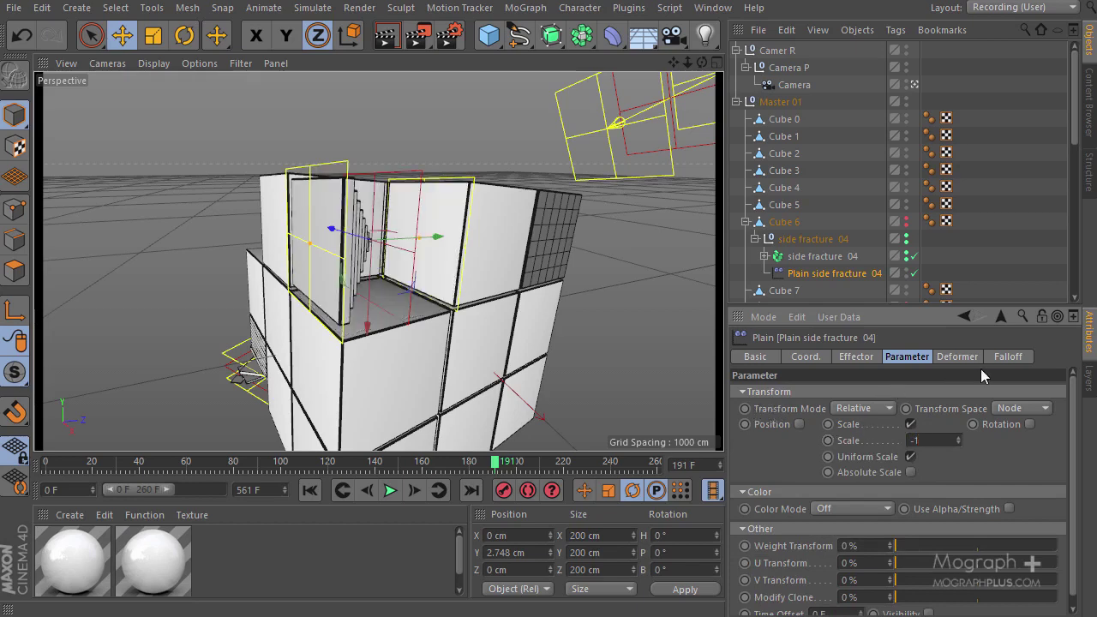
- Set the Plain effector's linear falloff orientation to +Y
click(1002, 356)
click(822, 491)
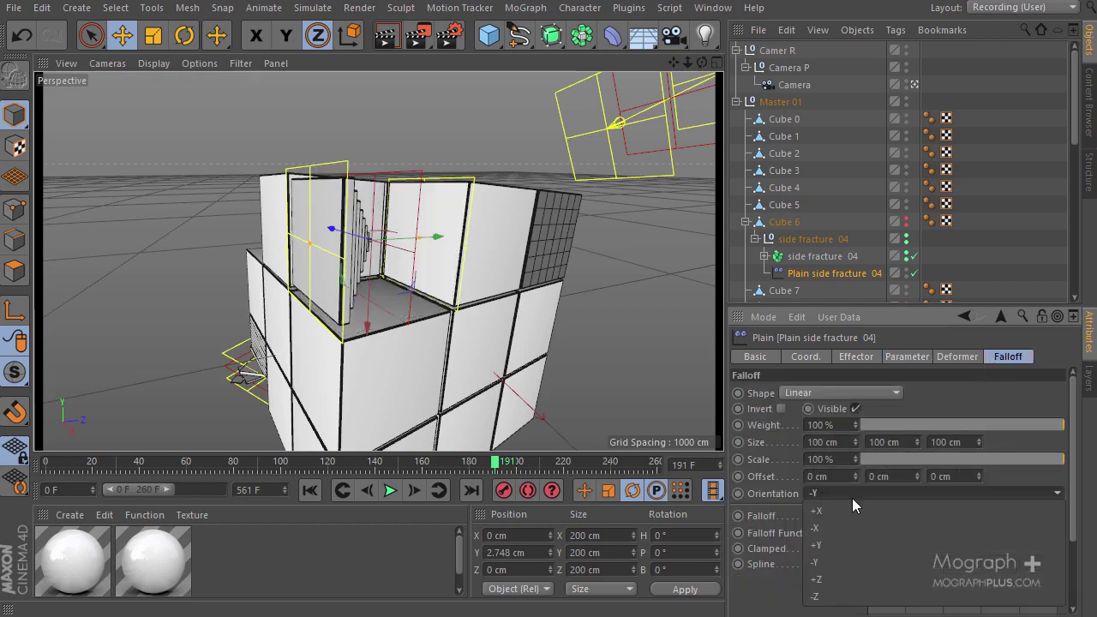
click(867, 548)
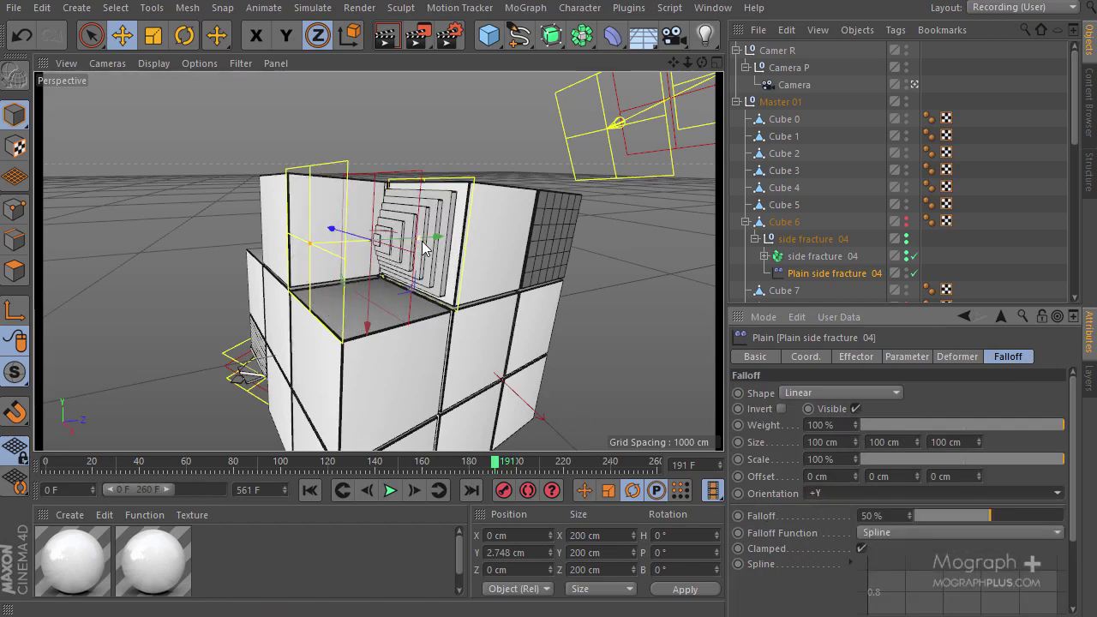
- Shift the Plain effector to about -41.5 cm on Y and shorten its falloff to about 96 cm along that axis
drag(467, 240, 377, 253)
key(ctrl+z)
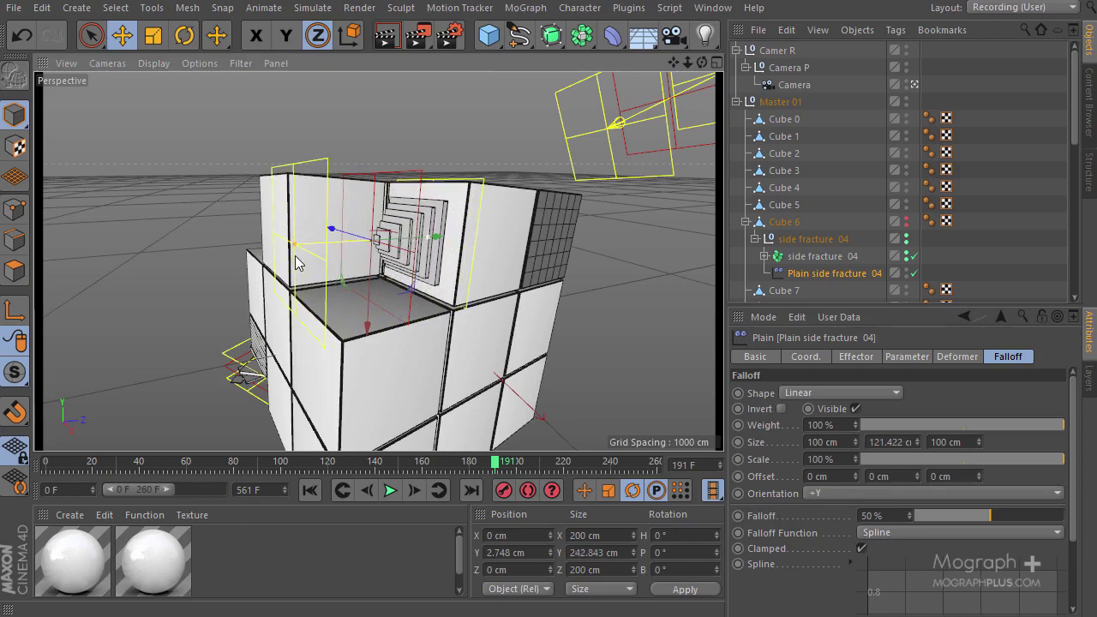
drag(441, 248, 486, 291)
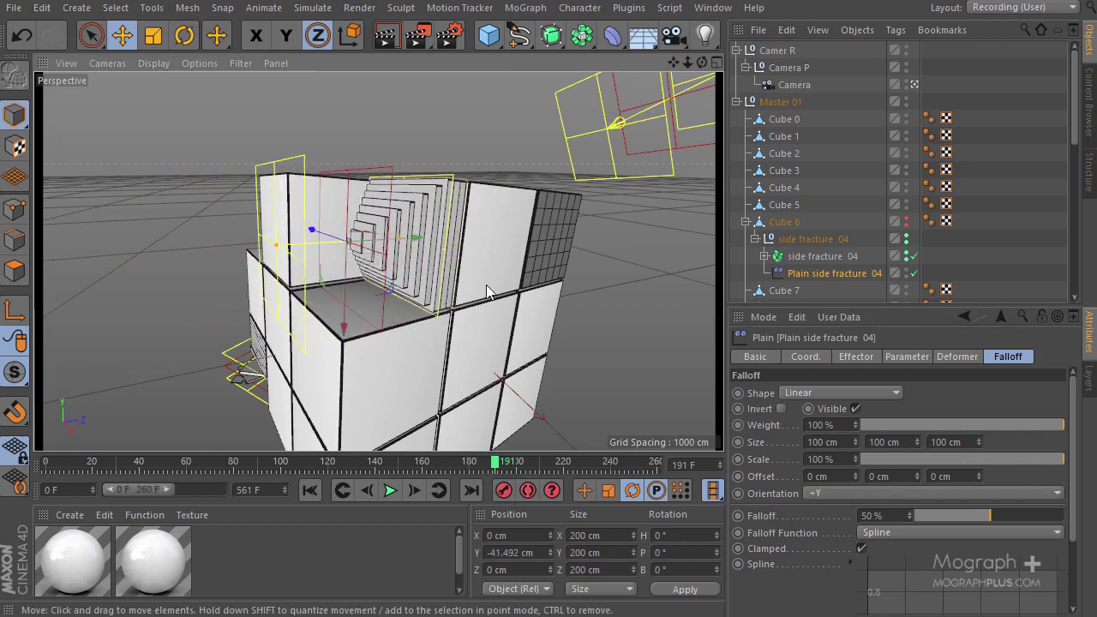
drag(285, 250, 317, 250)
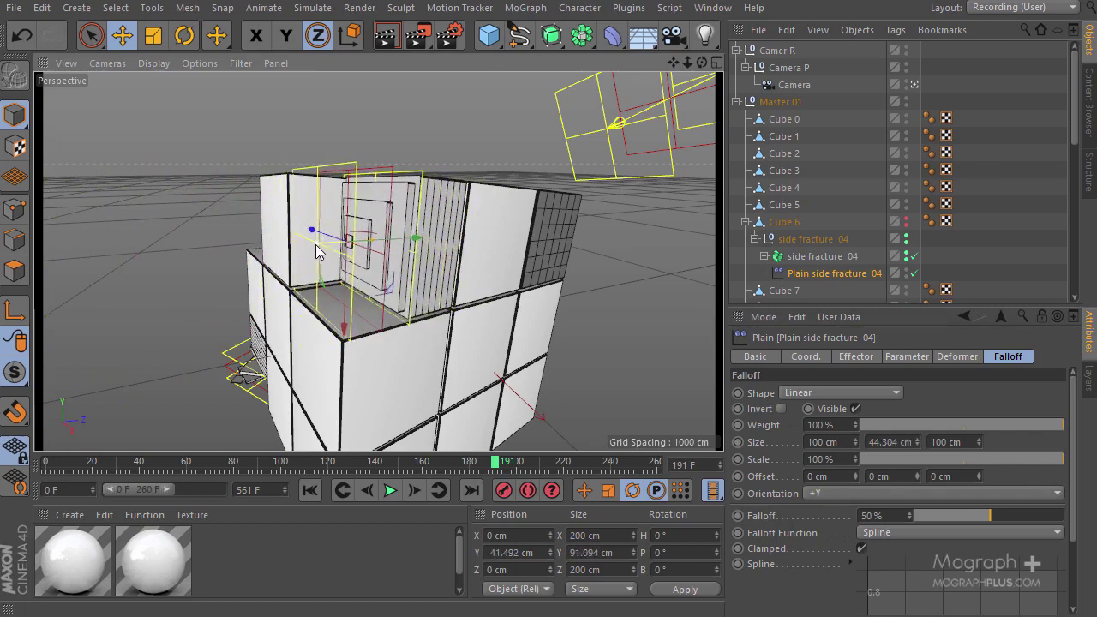
- Re-enable the effector's Position parameter with Y at -73 cm, and enable Rotation with heading -80° and pitch 35°
click(906, 357)
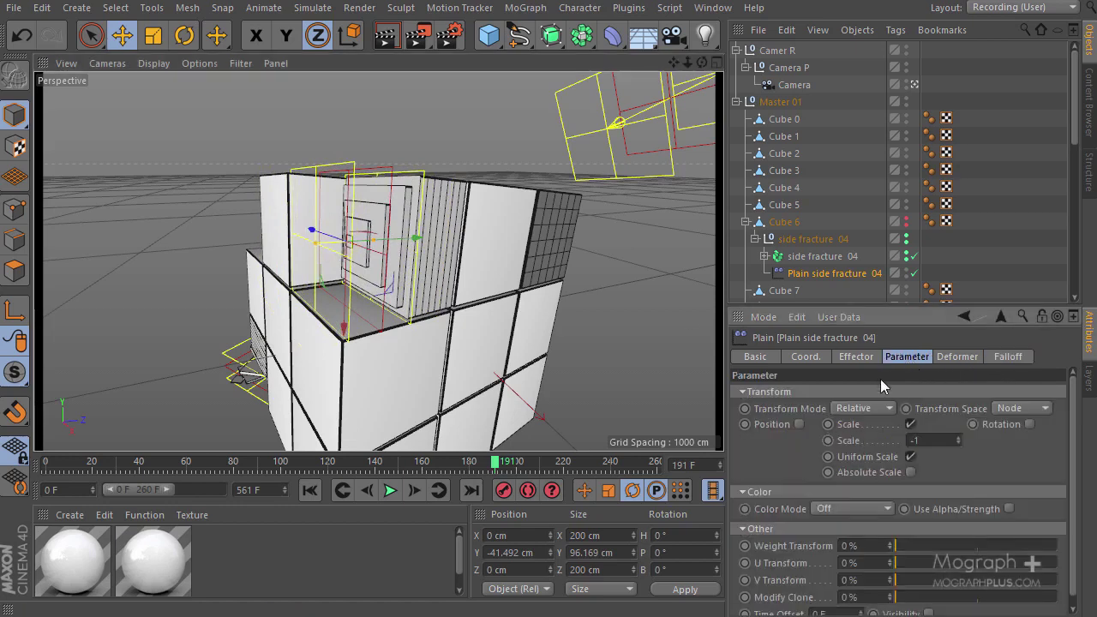
click(799, 424)
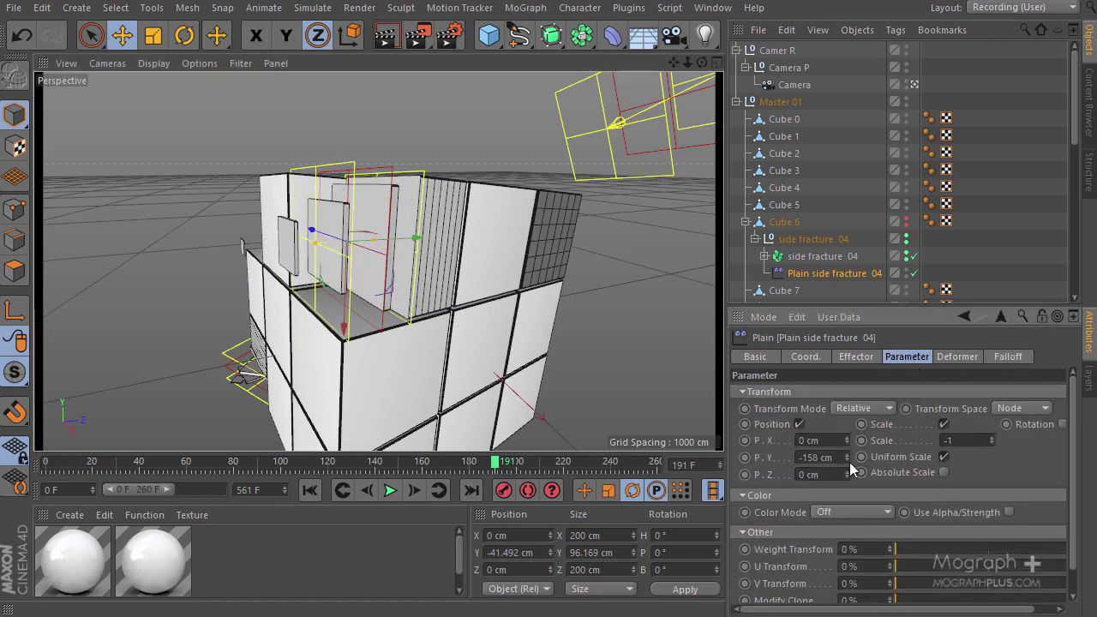
drag(845, 458, 846, 457)
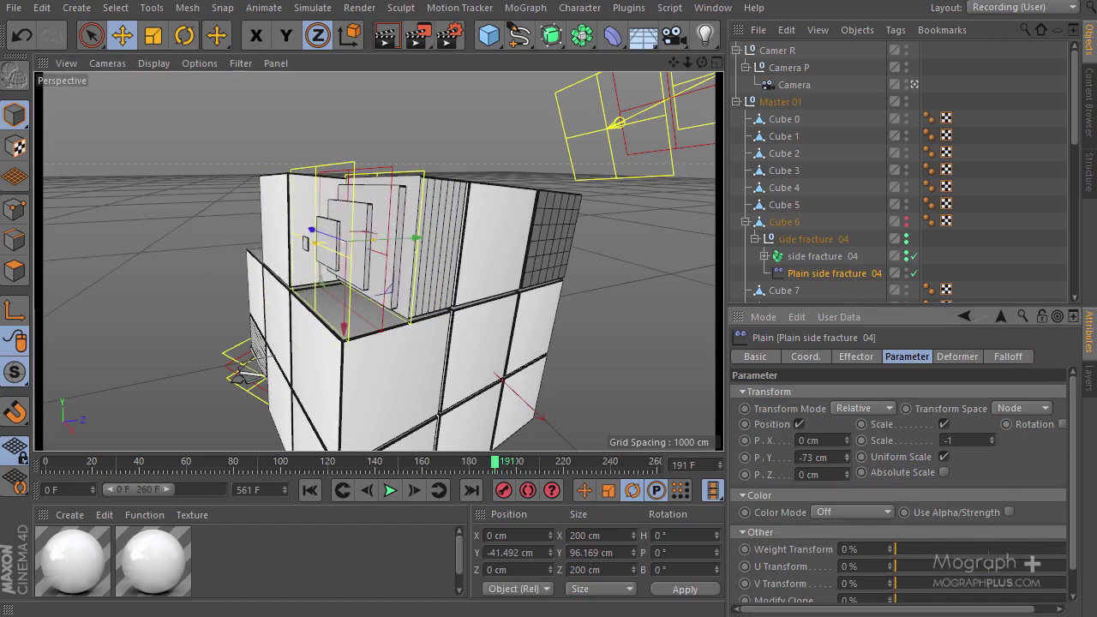
click(1063, 424)
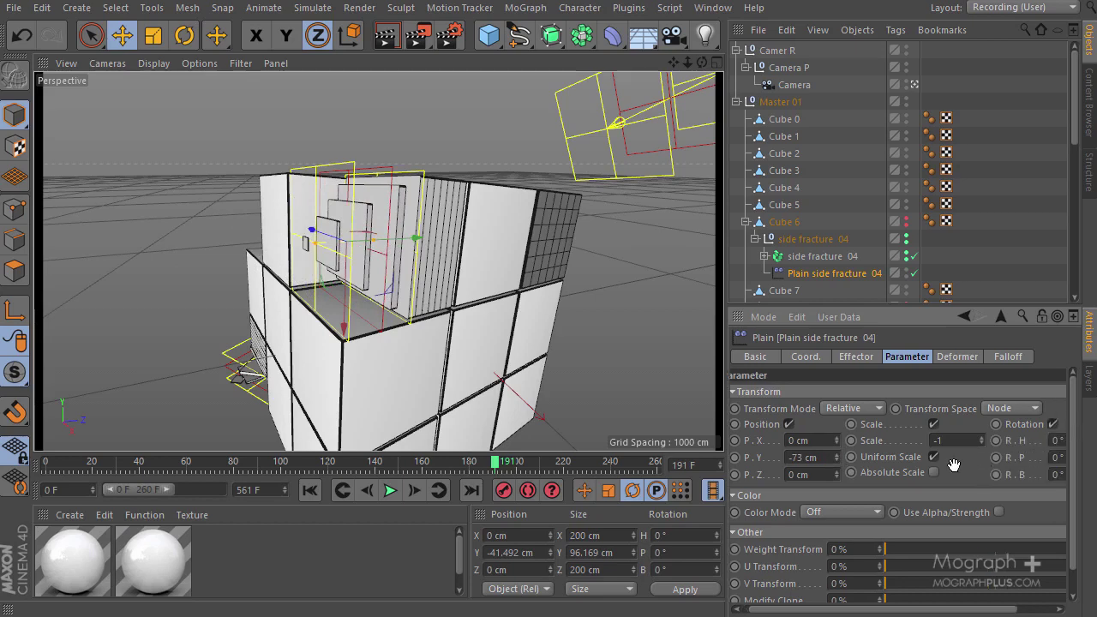
drag(1059, 446, 1053, 461)
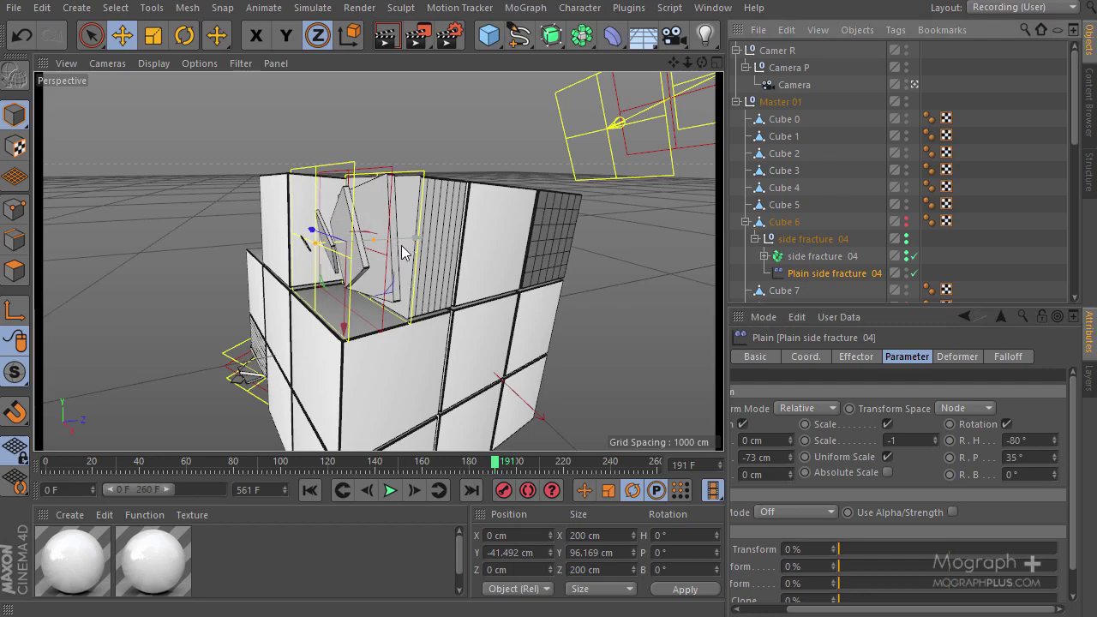
- Slide the Plain effector to about 113.6 cm on Y and keyframe its Y position at frame 192
click(817, 356)
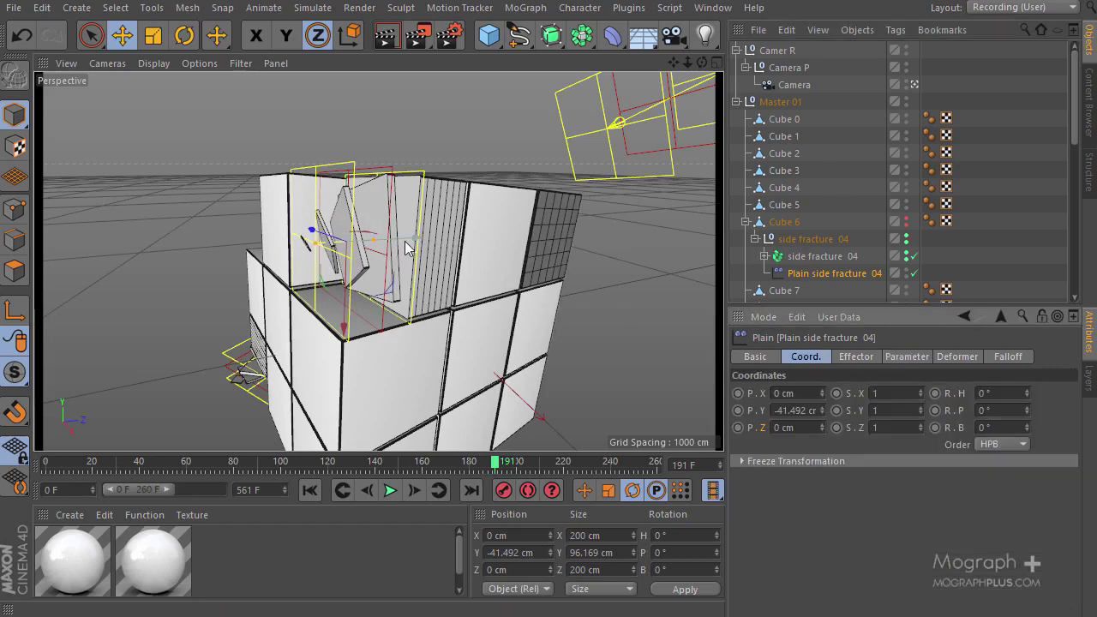
drag(410, 249, 443, 277)
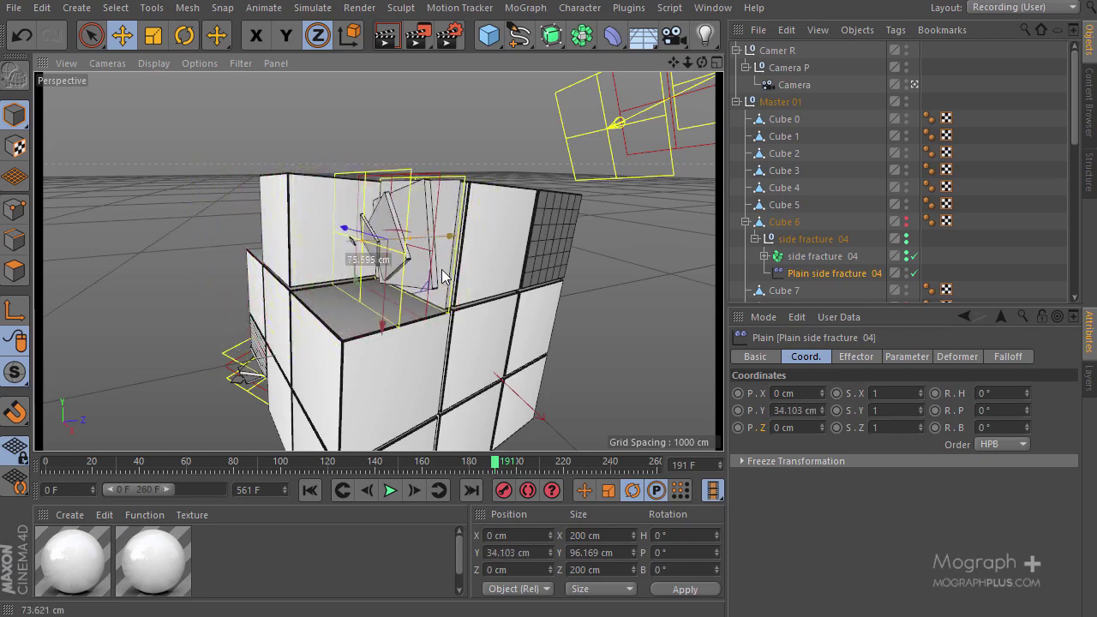
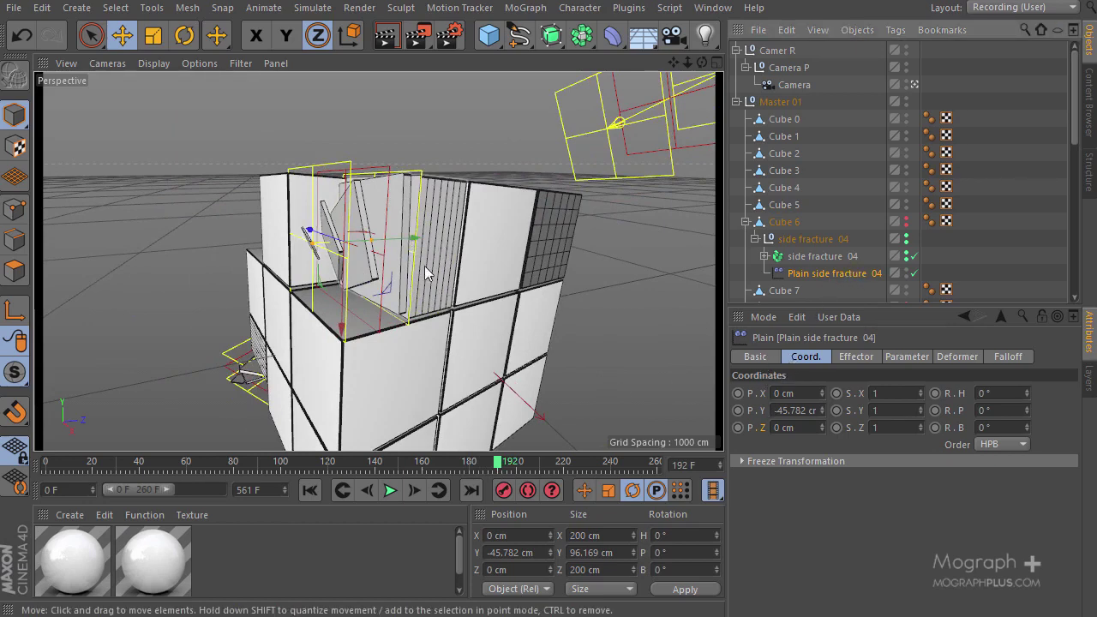
drag(415, 238, 485, 254)
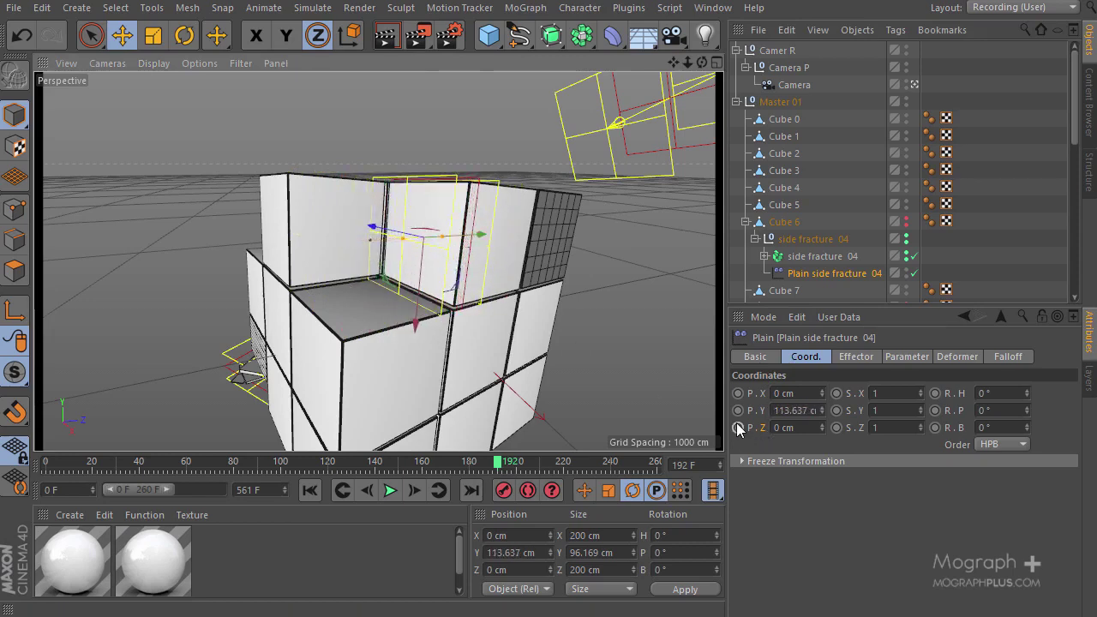
click(737, 410)
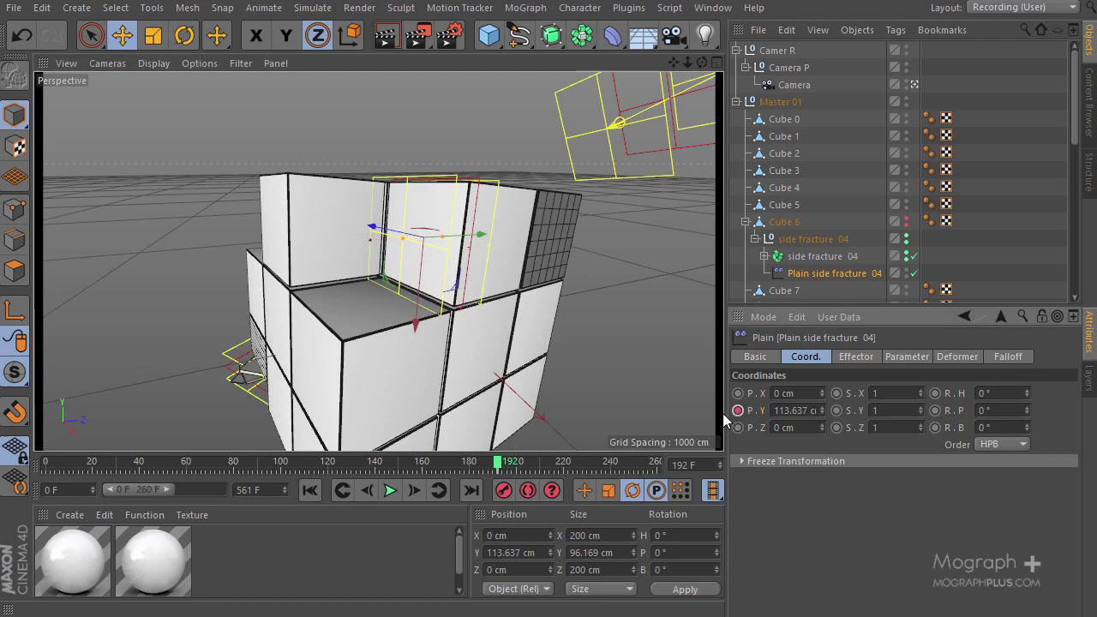
- At frame 250, move the Plain effector to about -187.5 cm on Y and keyframe its Y position
click(500, 471)
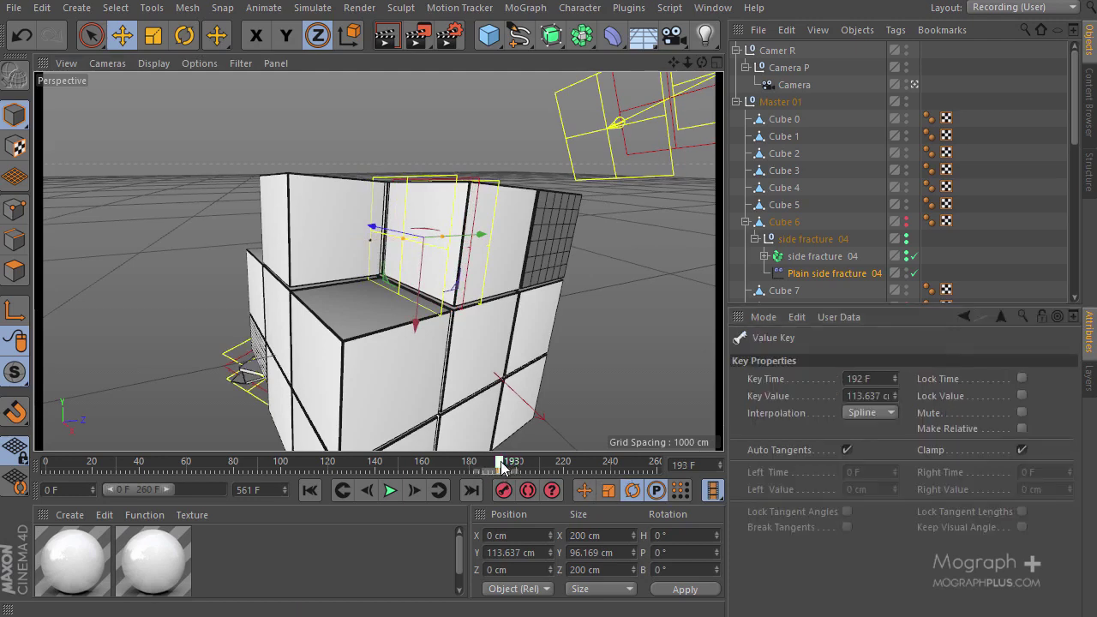
drag(502, 467, 634, 462)
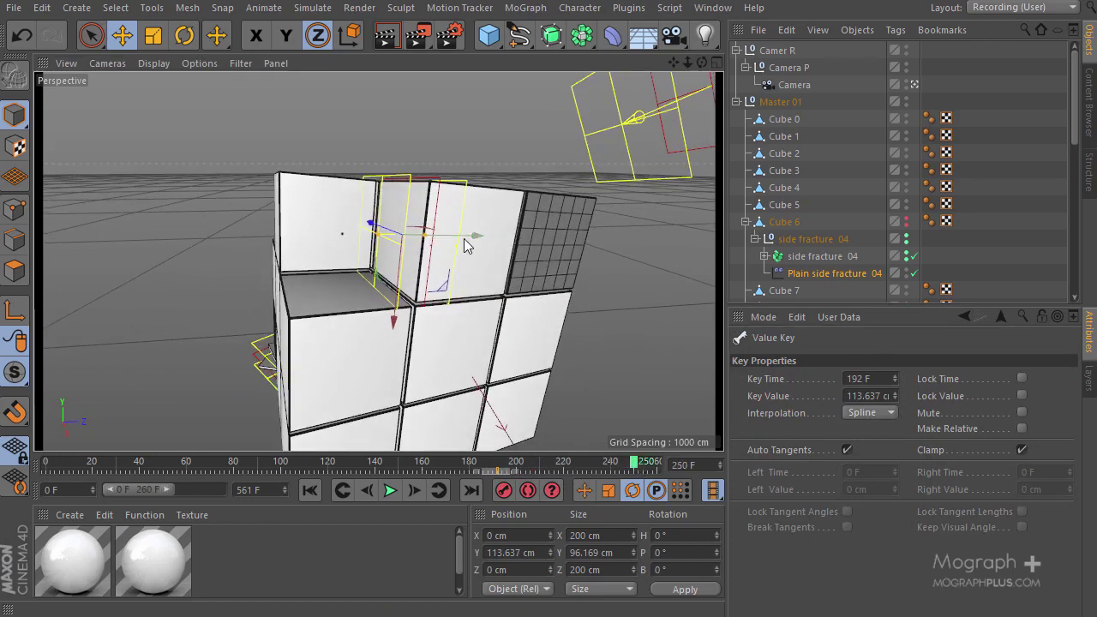
drag(465, 247, 295, 254)
click(810, 274)
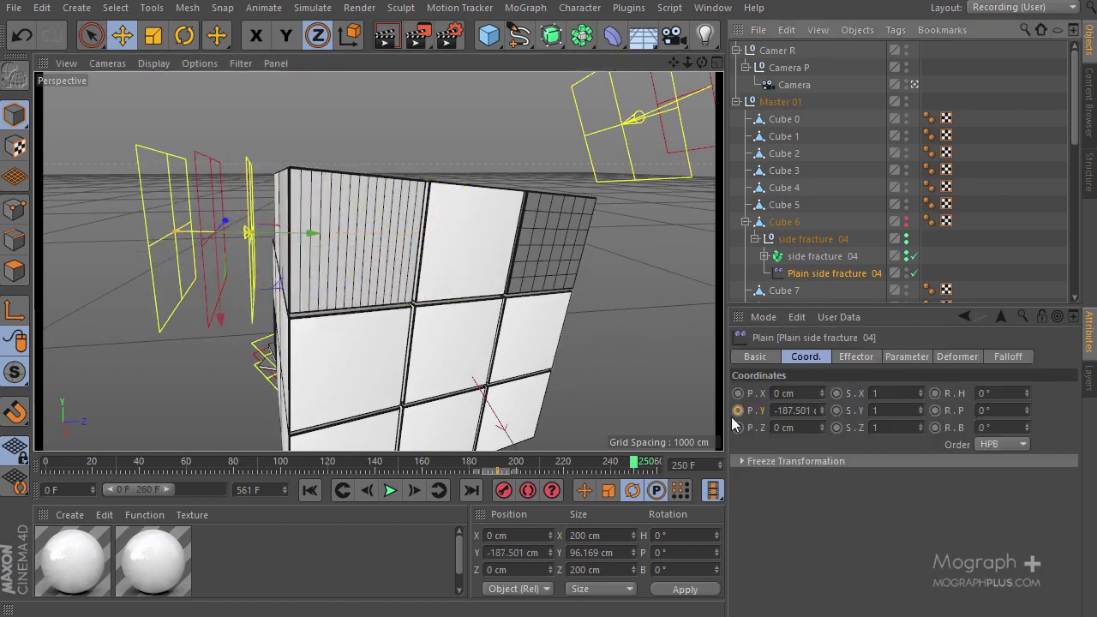
- Move the effector's first Y position key to frame 135 and scrub through the animation
mouse_move(499, 472)
mouse_down()
mouse_move(428, 485)
mouse_move(389, 467)
mouse_move(497, 478)
mouse_up()
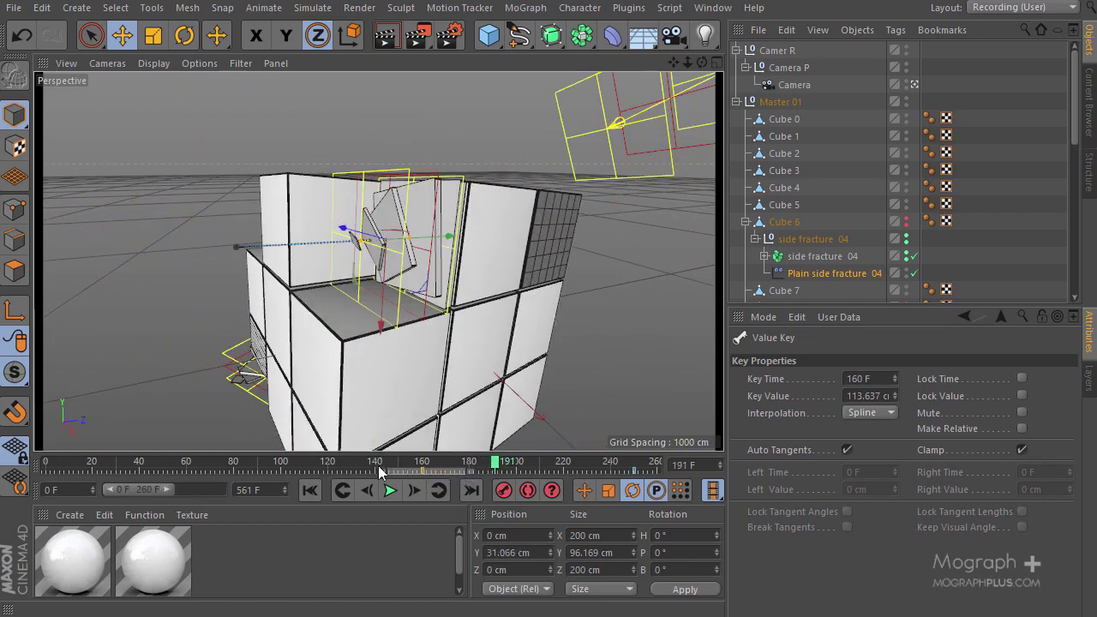
drag(412, 473, 557, 490)
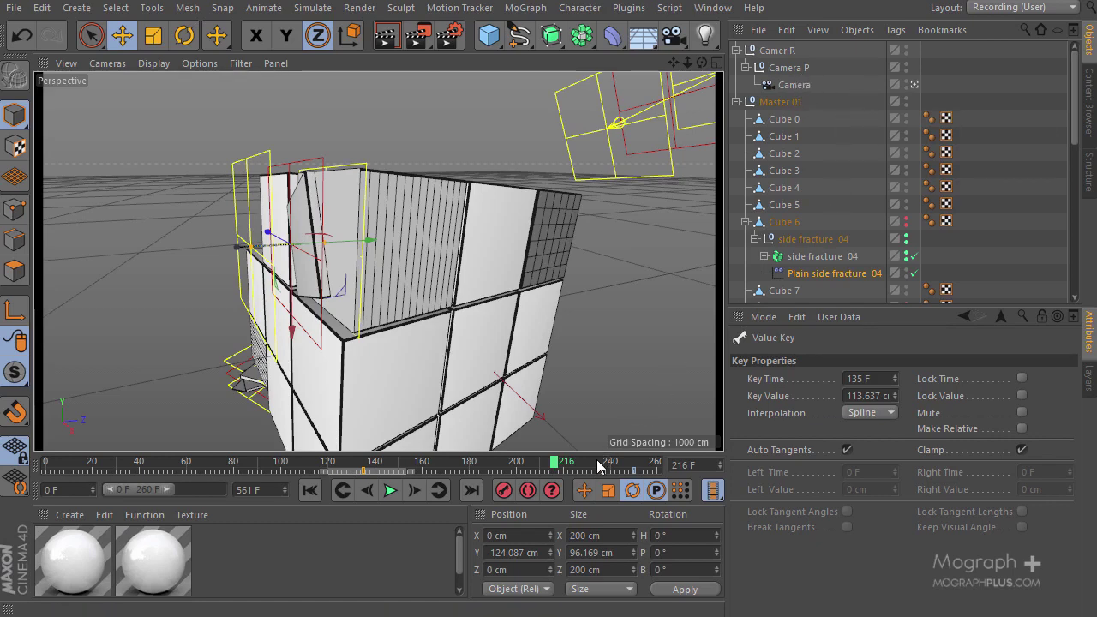
mouse_move(561, 464)
mouse_down()
mouse_move(463, 464)
mouse_move(521, 465)
mouse_move(482, 464)
mouse_move(509, 468)
mouse_move(482, 471)
mouse_move(494, 479)
mouse_move(568, 467)
mouse_up()
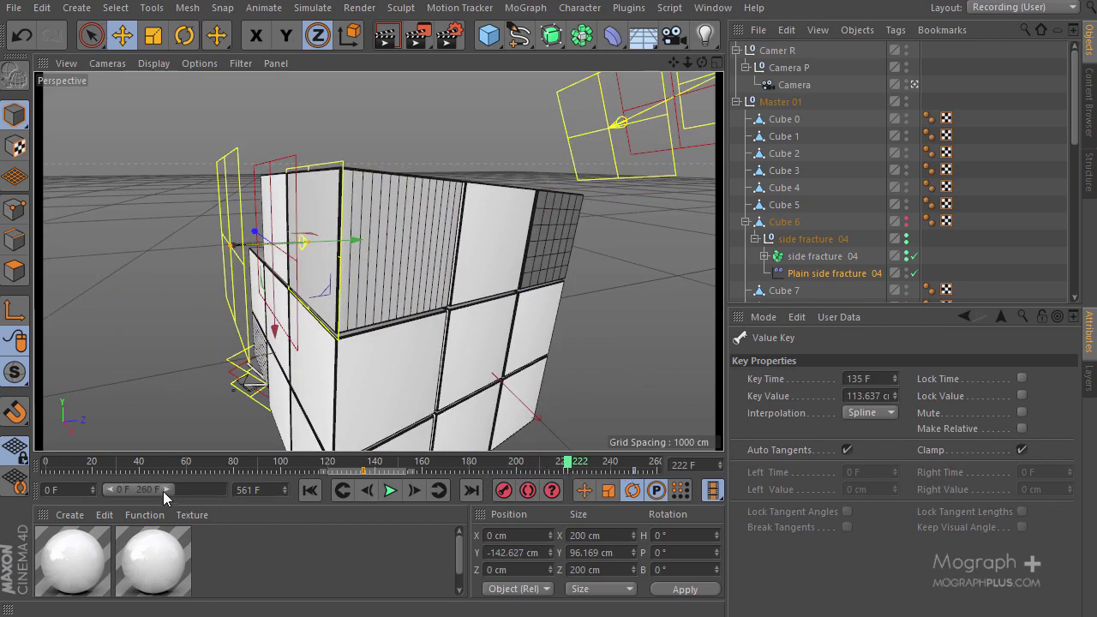
- Extend the timeline's visible range to frame 386 and move the effector's last Y position key to frame 295
drag(163, 491, 195, 489)
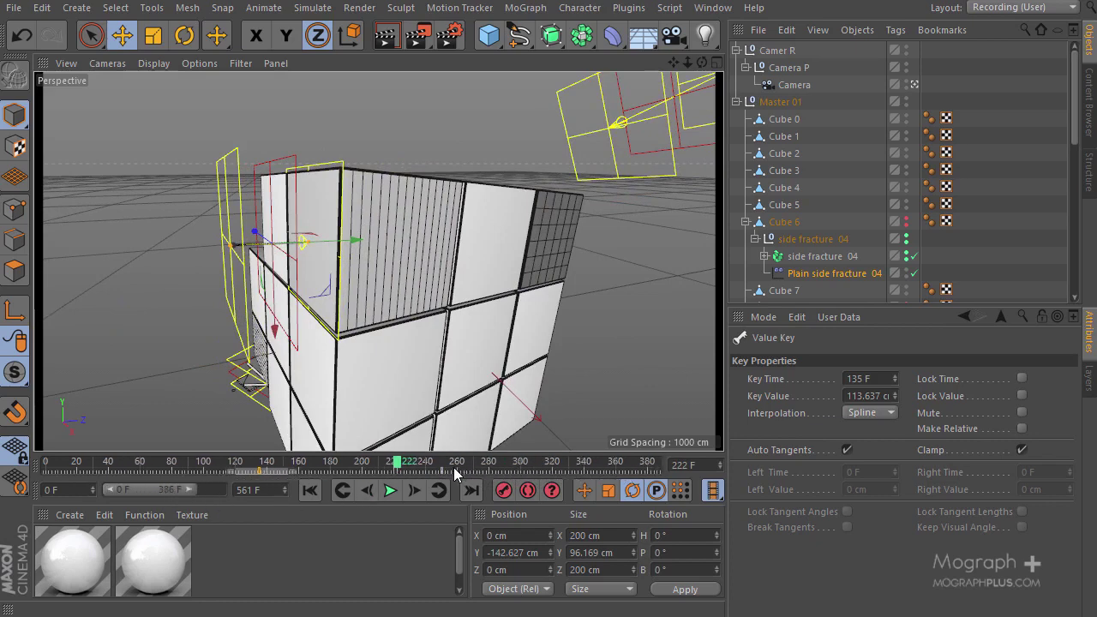
drag(453, 467, 512, 472)
- Scrub back along the timeline and play the animation to review how the slices assemble
drag(375, 466, 268, 465)
click(388, 491)
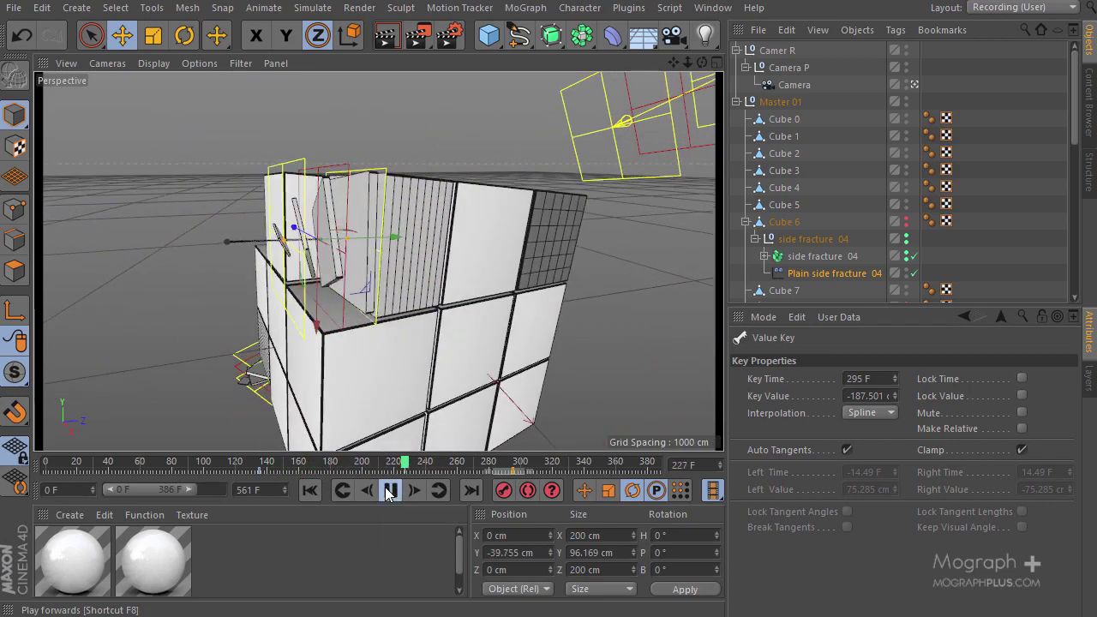
click(388, 491)
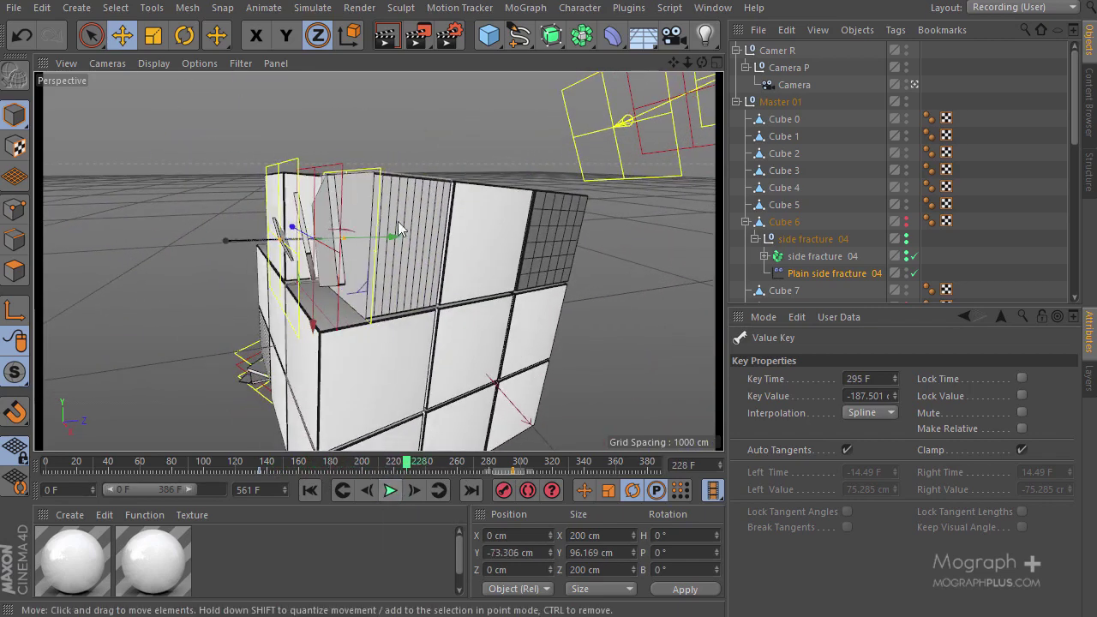
click(390, 490)
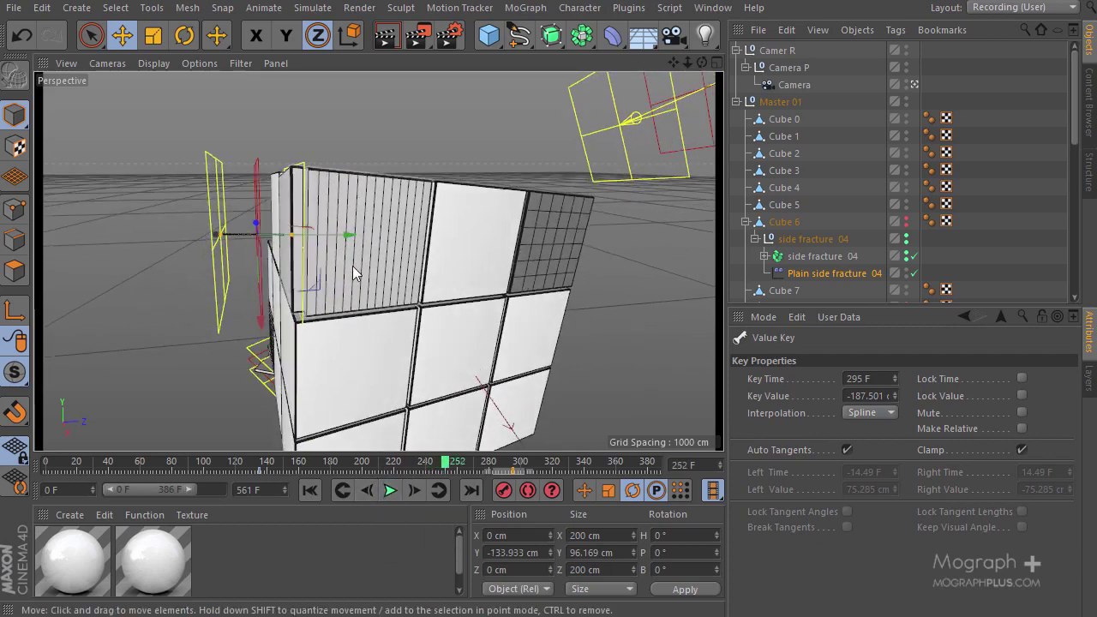